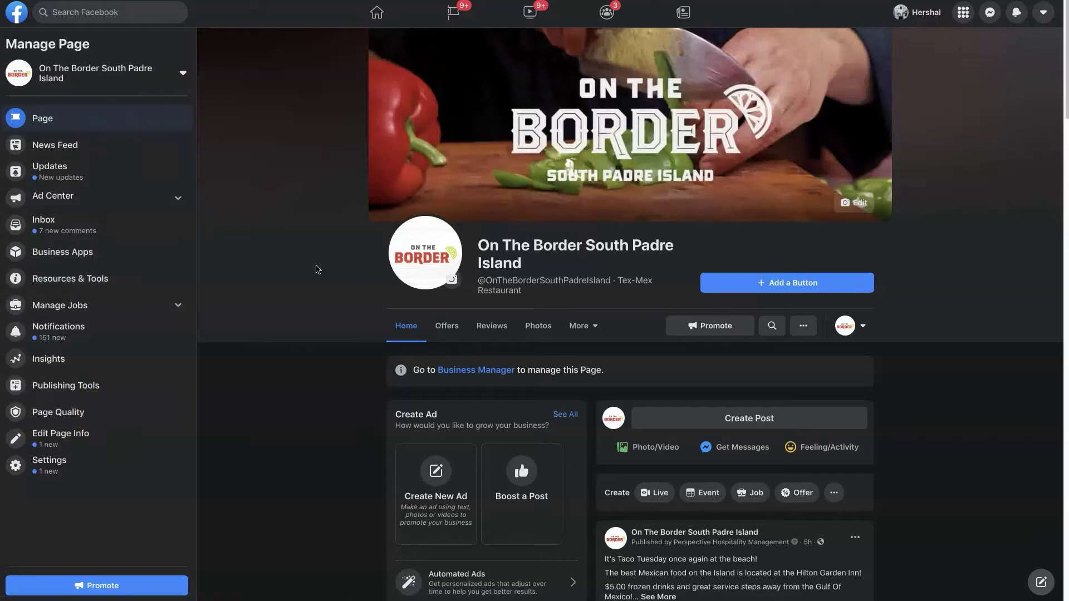
Step: Open the page's Messaging settings and scroll down to the automated responses setup
click(50, 463)
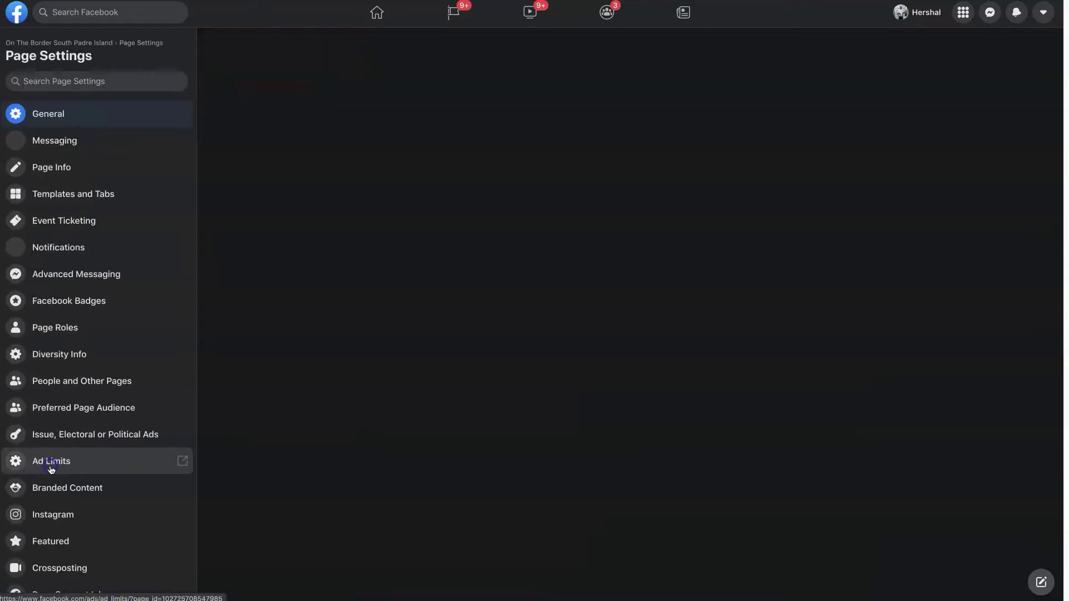
click(95, 146)
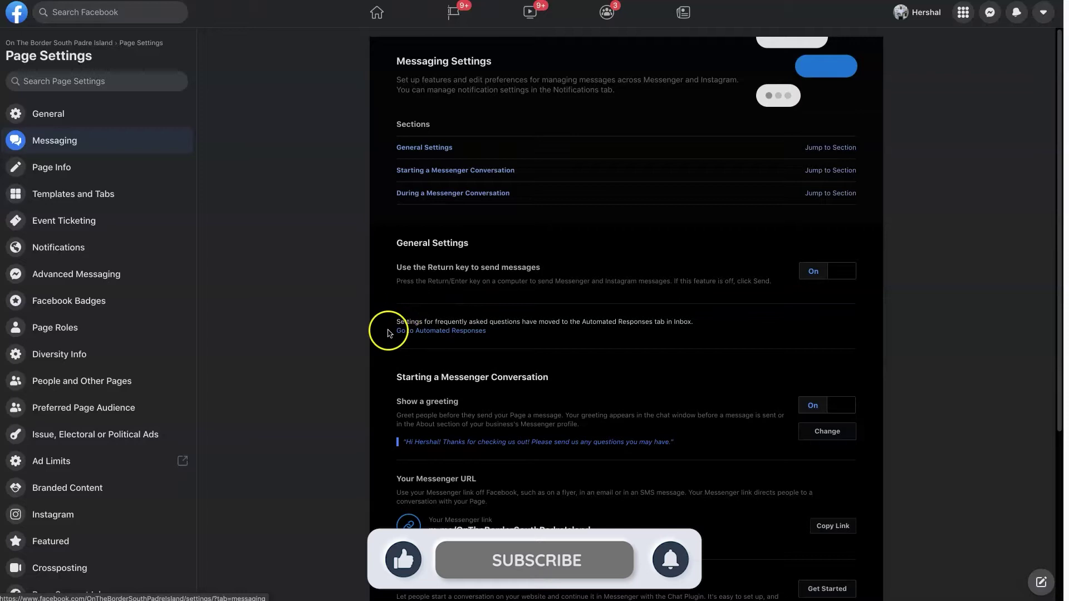
scroll(389, 333, down, 5)
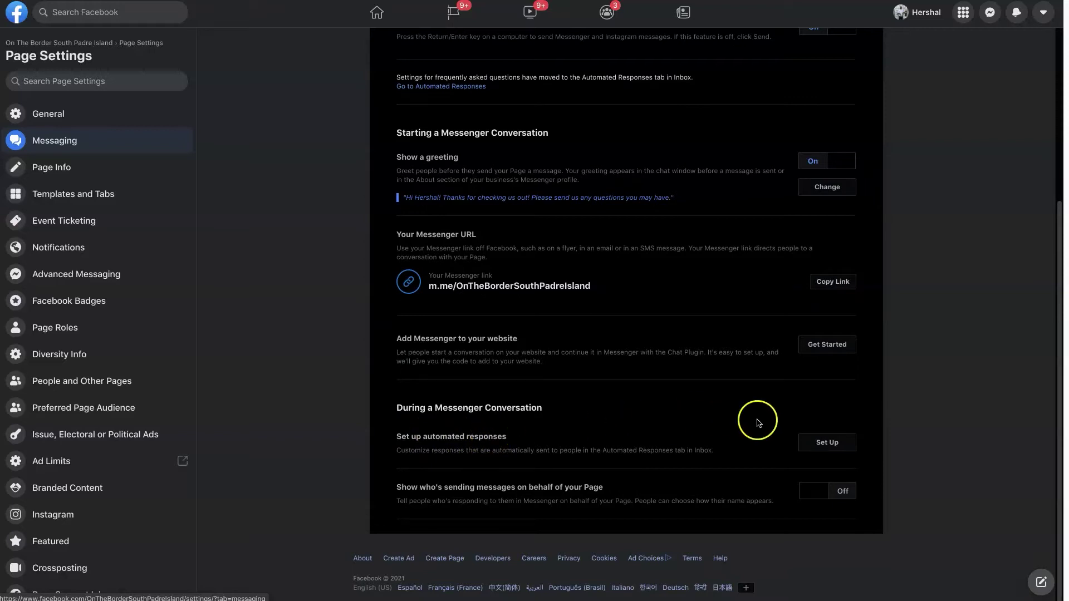
Step: Turn on Frequently Asked Questions and bring the TextEdit FAQ notes window onto the screen
click(816, 443)
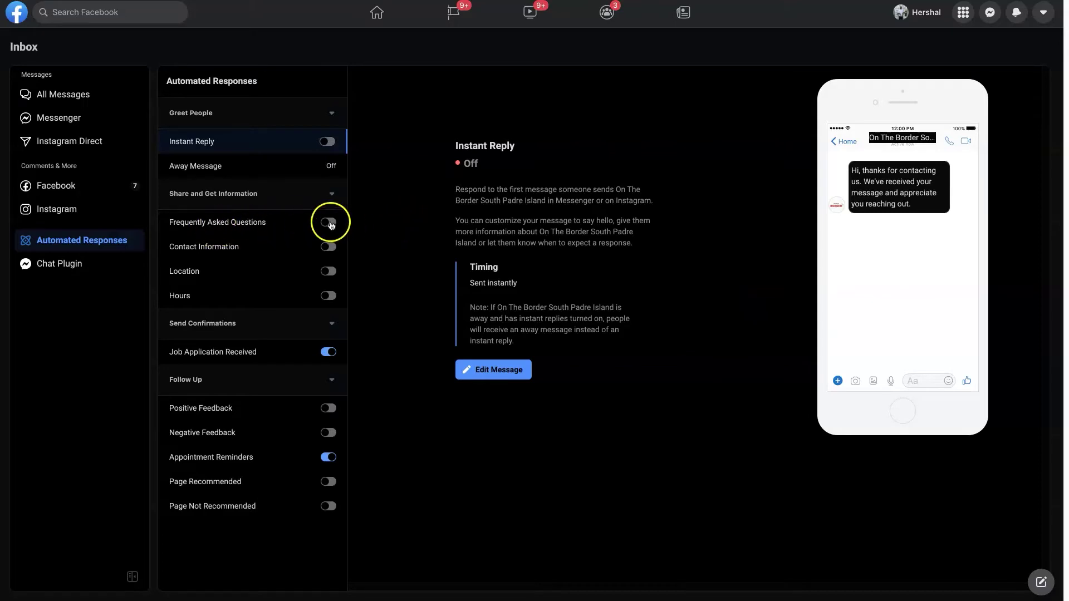
drag(1068, 37, 693, 37)
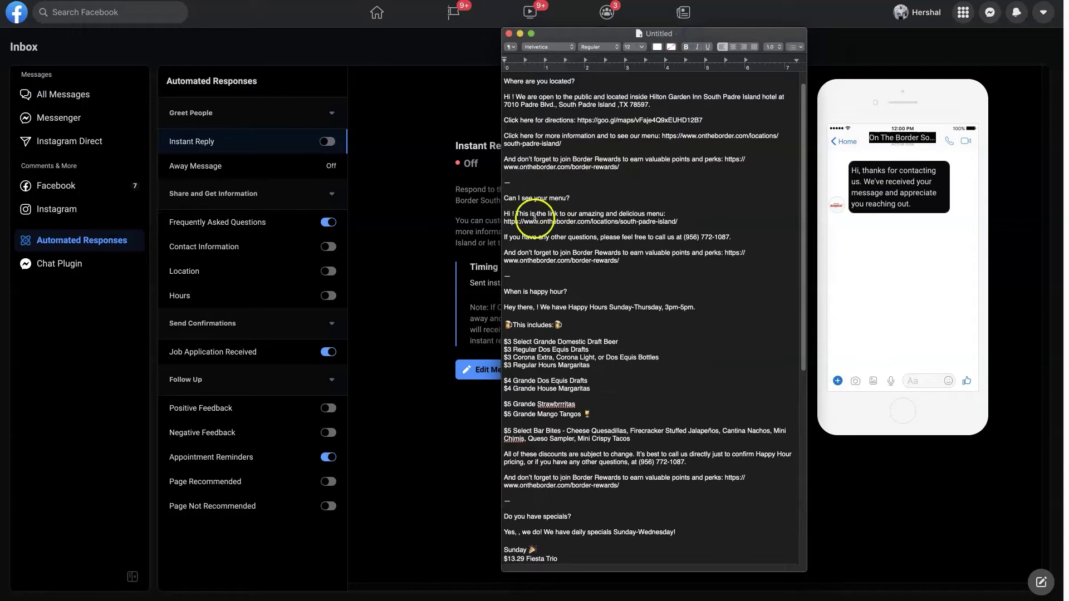
Step: Review the FAQ notes, select the happy hour answer, and move the TextEdit window off-screen
scroll(600, 375, down, 3)
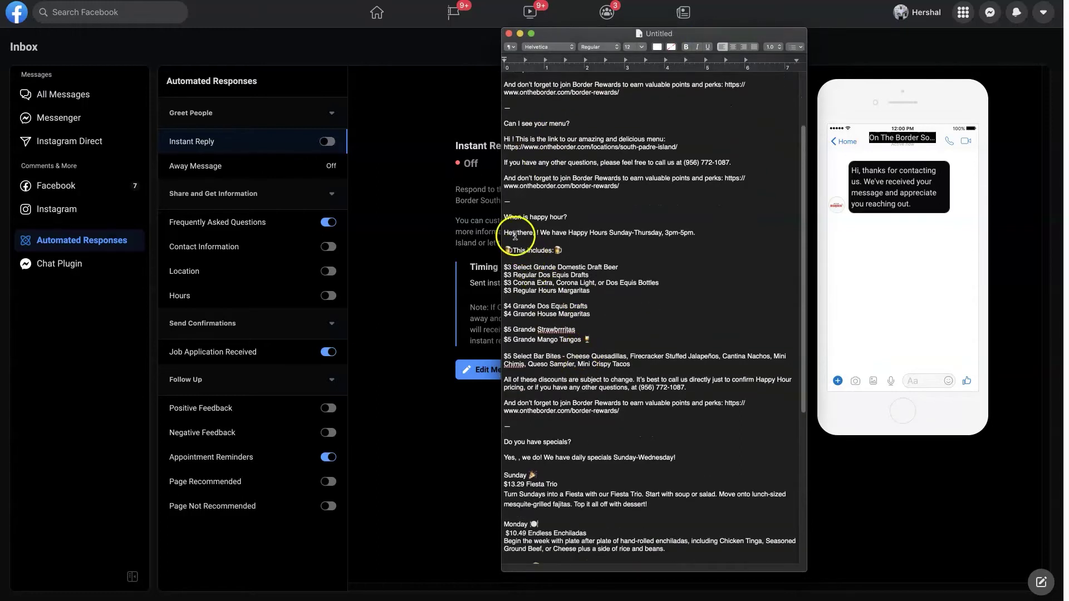
drag(507, 231, 630, 412)
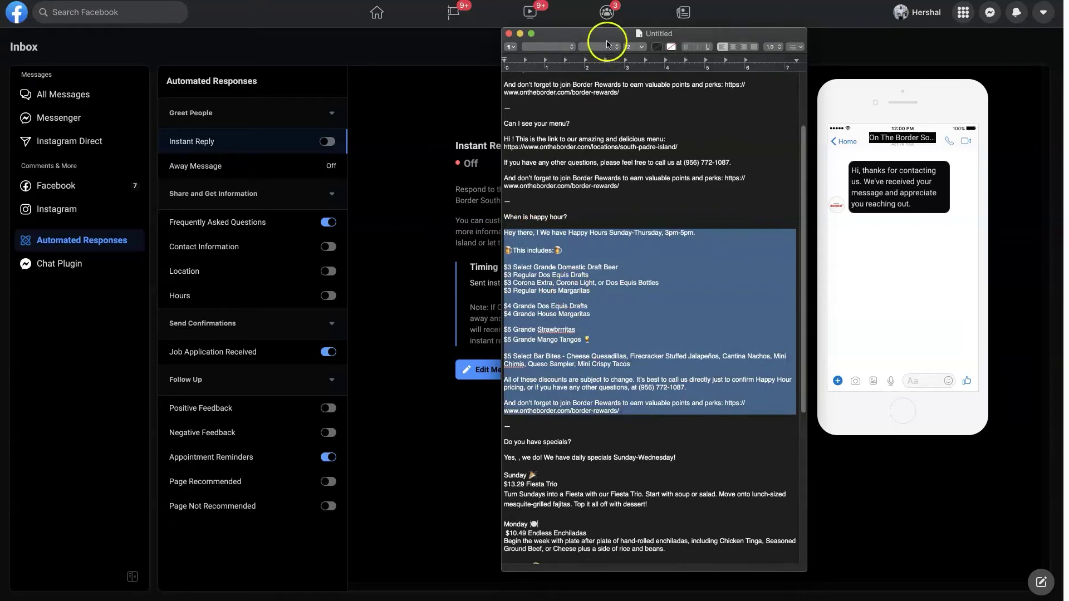
drag(605, 36, 1068, 28)
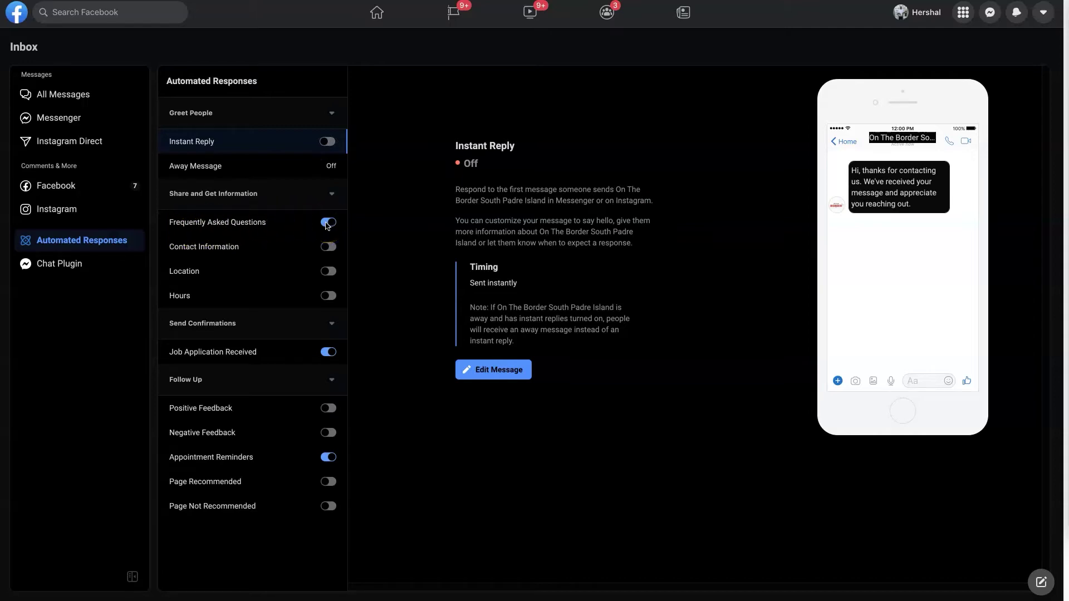
Step: Open the FAQ editor and add Question #1, 'Where are you located?'
click(208, 225)
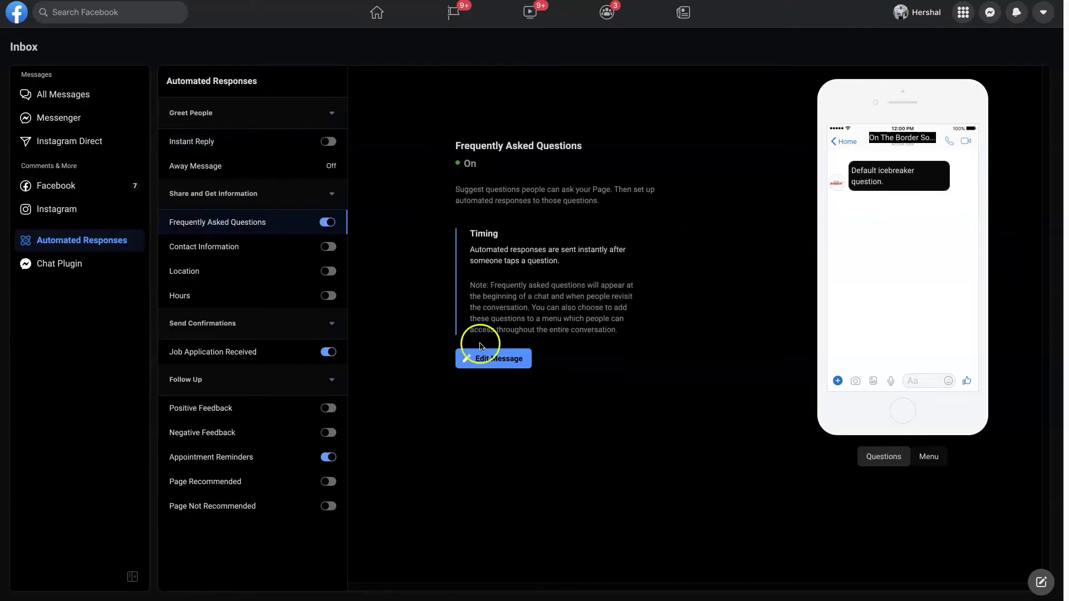
click(483, 363)
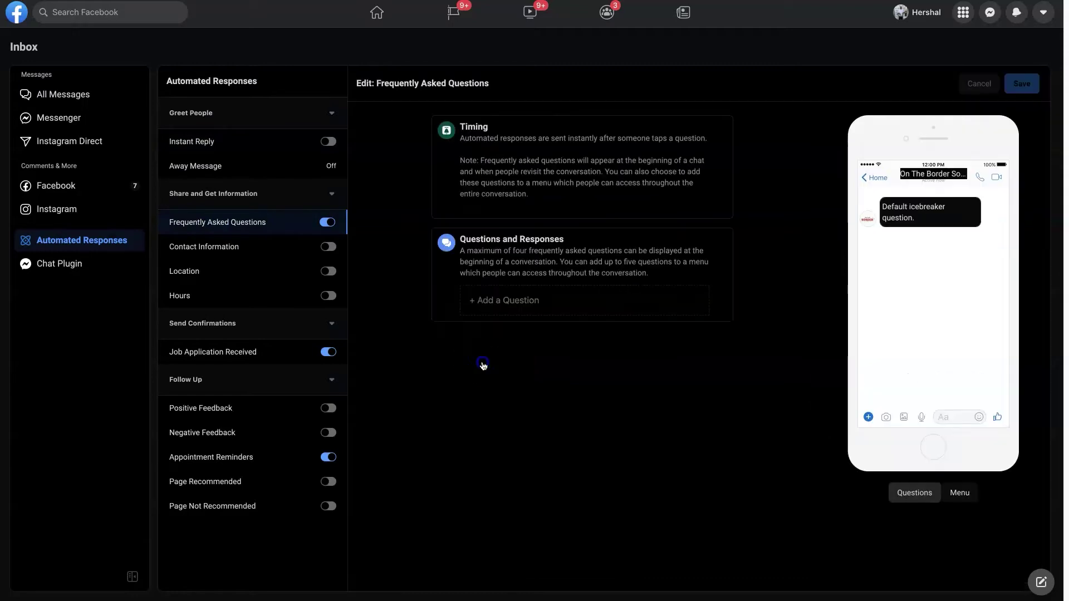
click(479, 301)
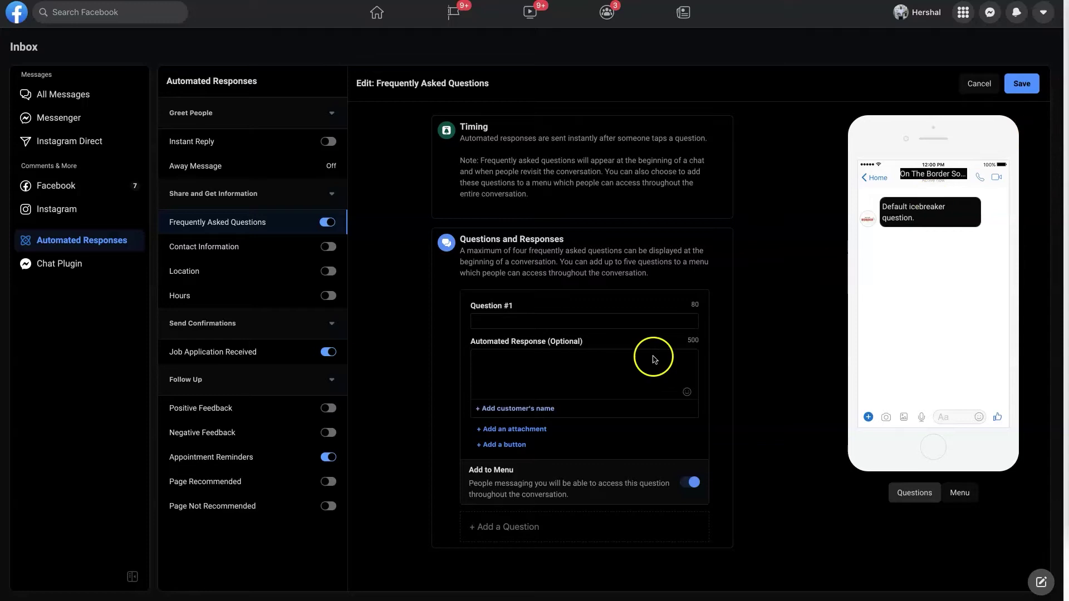
click(517, 322)
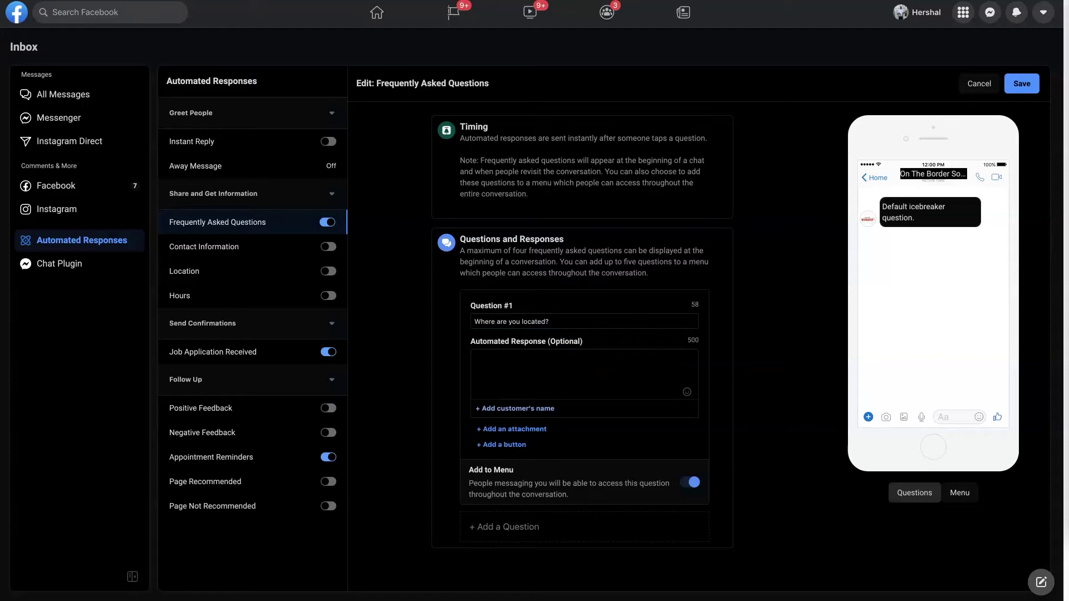
Step: Paste the hotel location answer and insert the customer's First name after 'Hi'
click(520, 364)
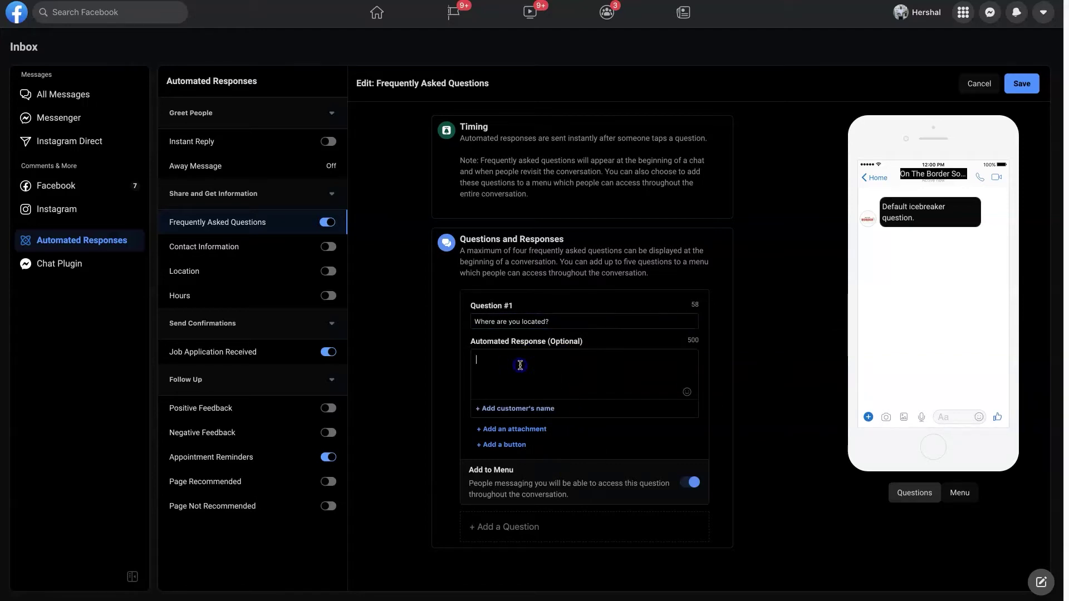
key(ctrl+v)
click(489, 357)
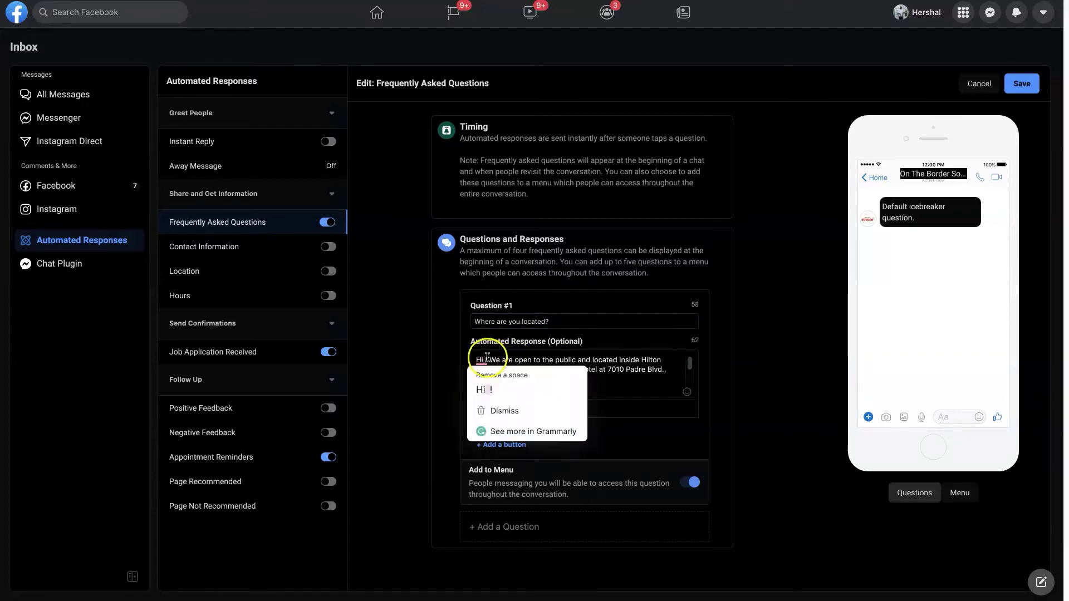
click(489, 355)
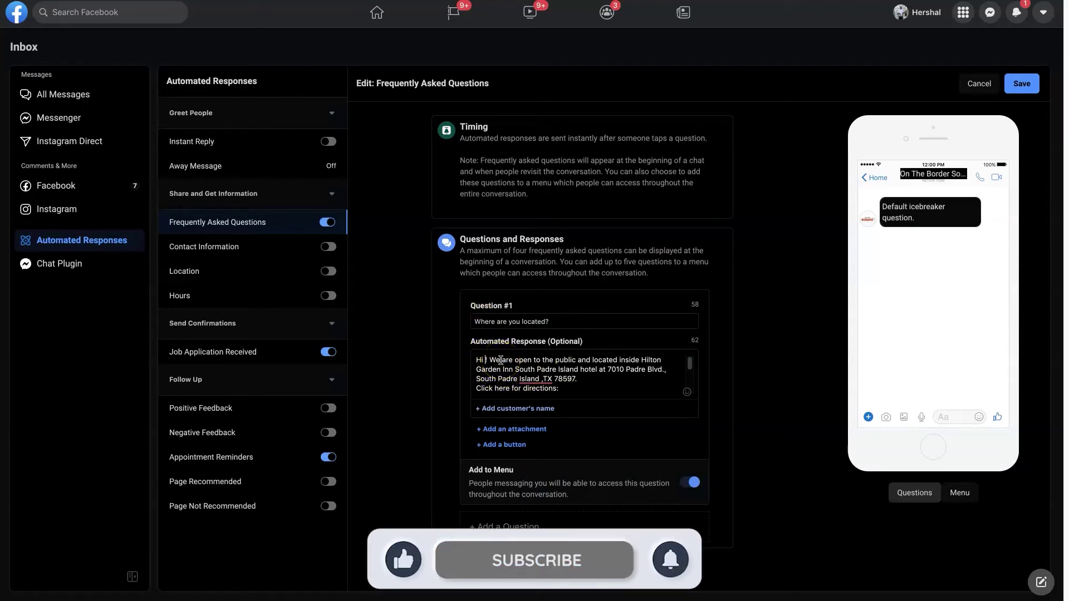
click(501, 423)
click(515, 409)
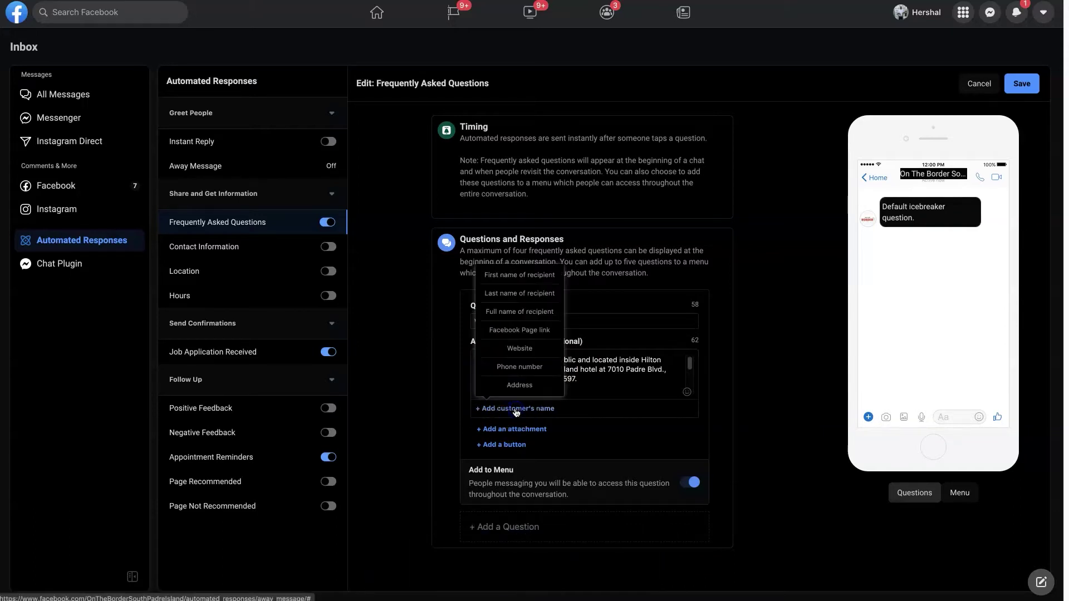
click(515, 276)
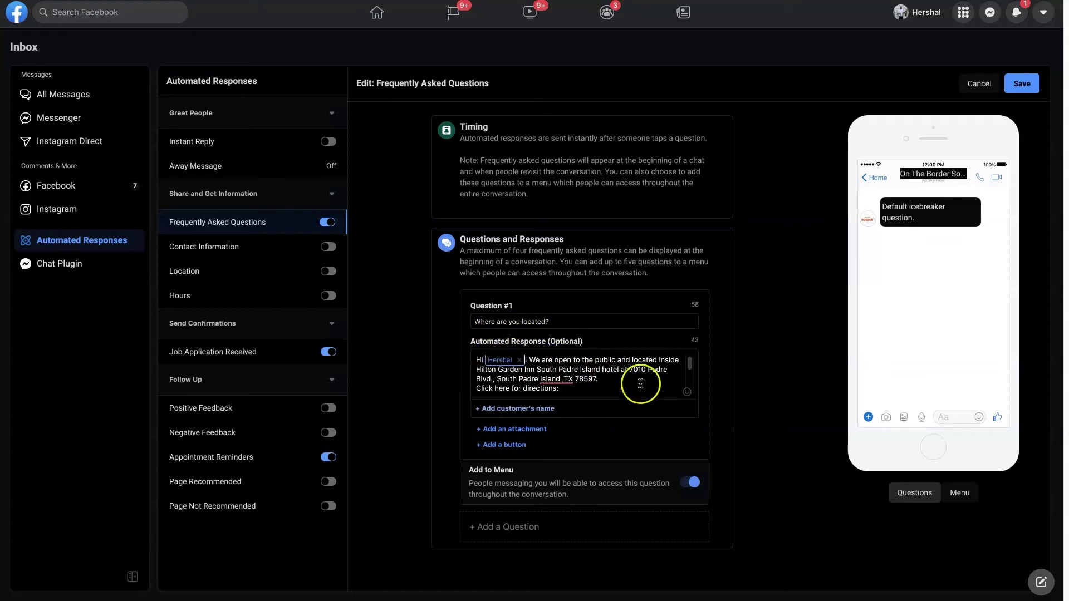
scroll(640, 383, down, 2)
drag(628, 377, 505, 374)
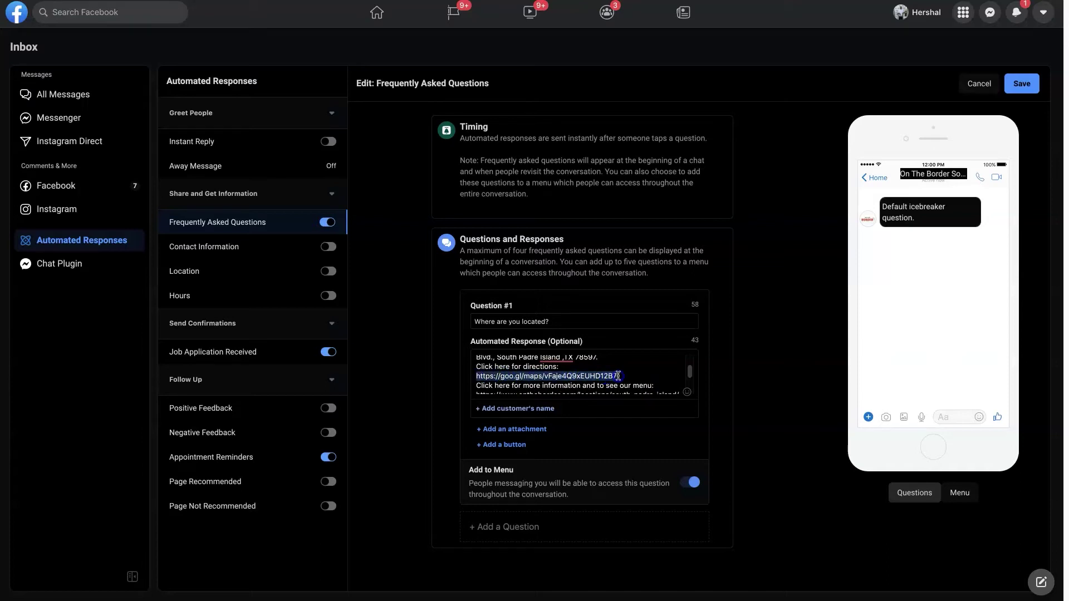
Step: Add a 'Get Directions' button linking to the restaurant's goo.gl Google Maps URL
click(498, 445)
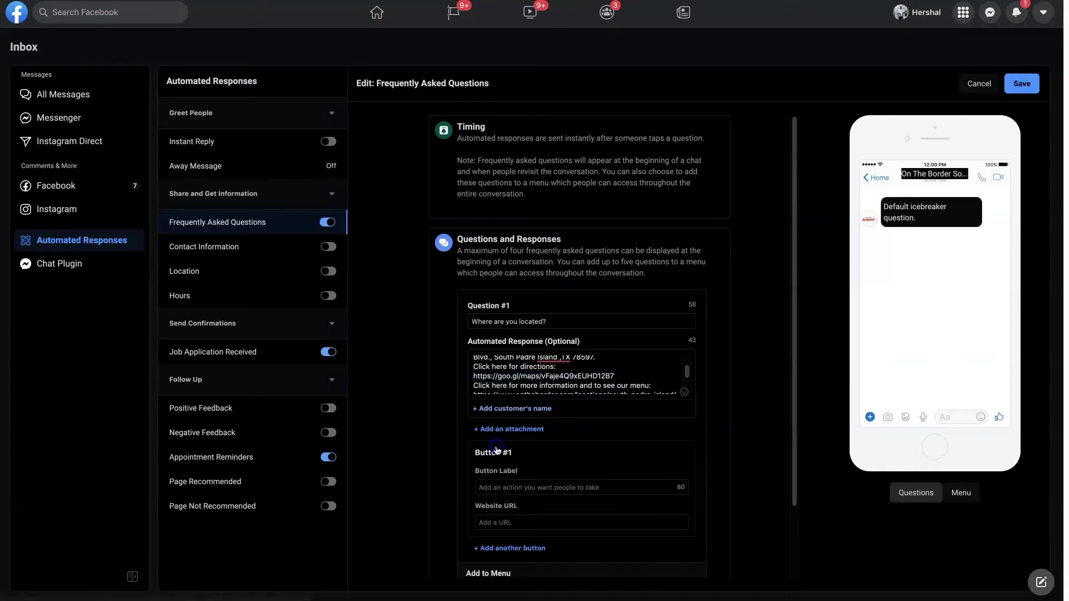
click(505, 484)
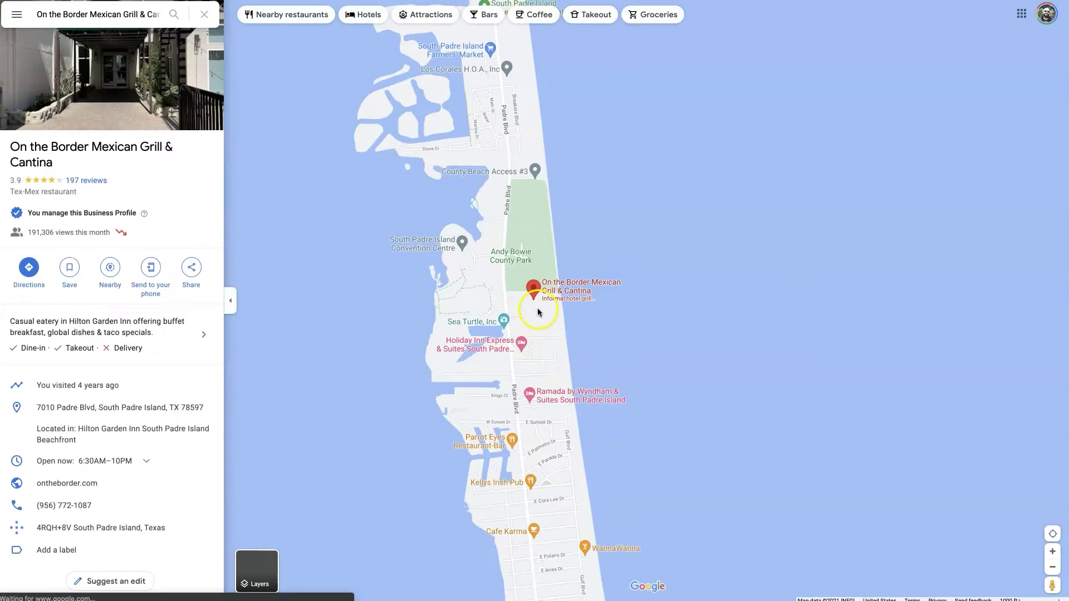
scroll(537, 308, up, 4)
key(ctrl+w)
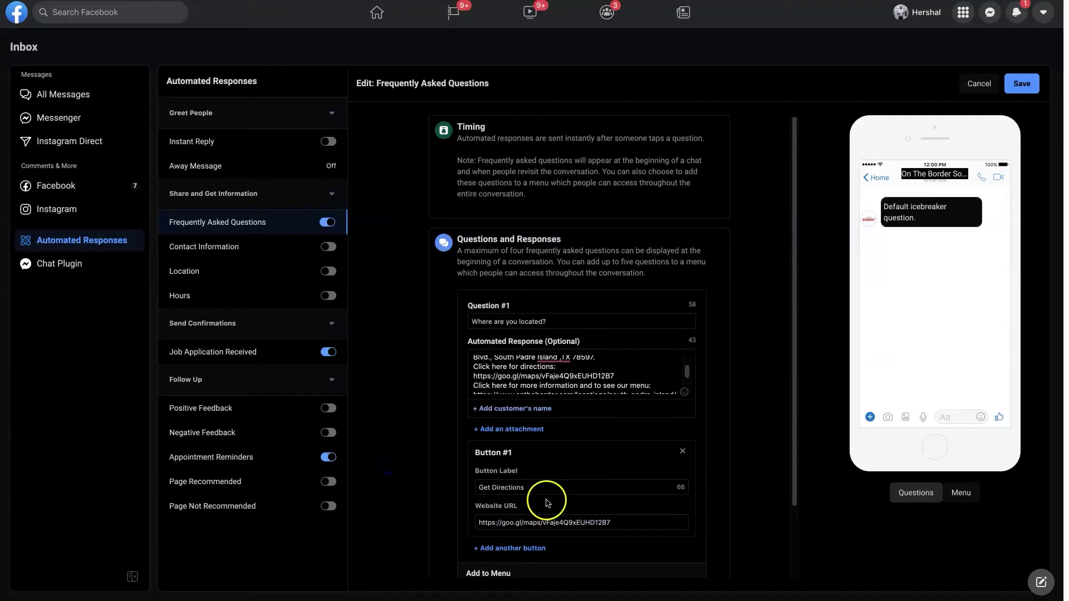
scroll(546, 500, down, 3)
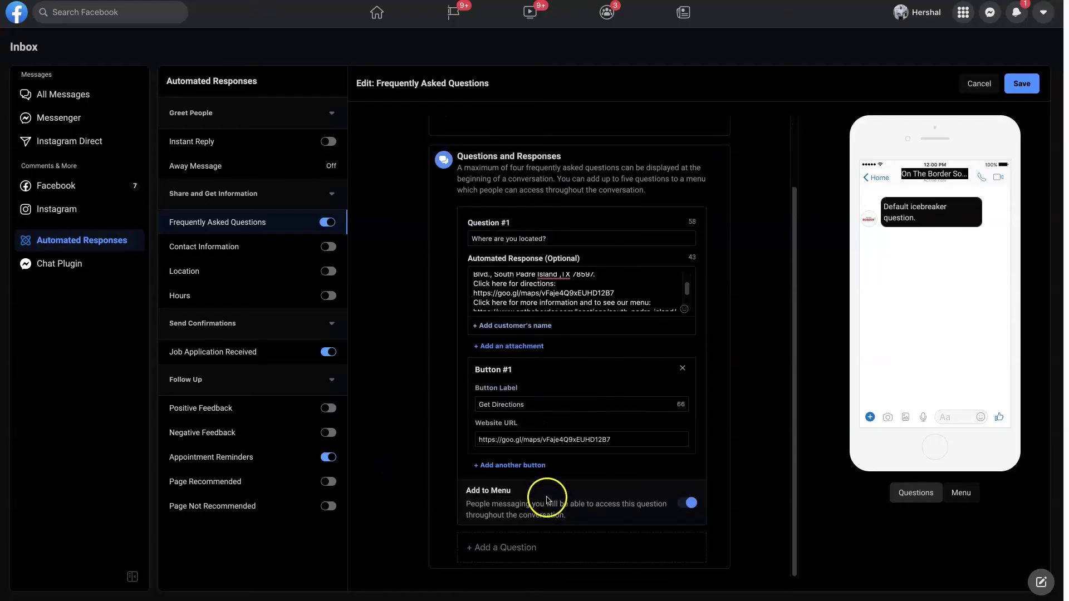
Step: Add Question #2 about the menu with the menu-link reply, greeting by first name
click(492, 551)
scroll(800, 252, down, 4)
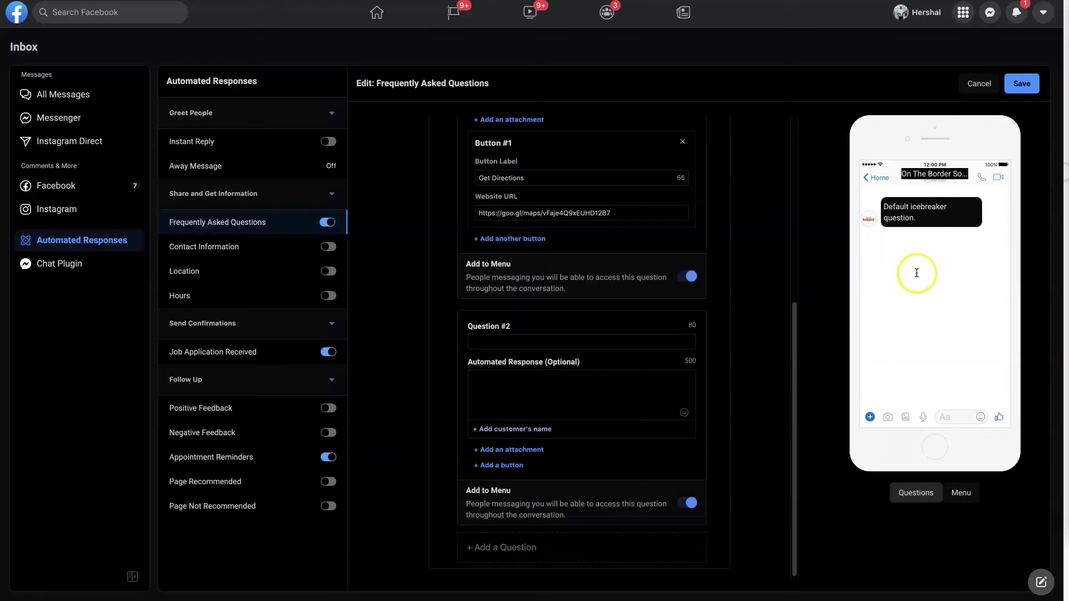
click(512, 344)
key(ctrl+v)
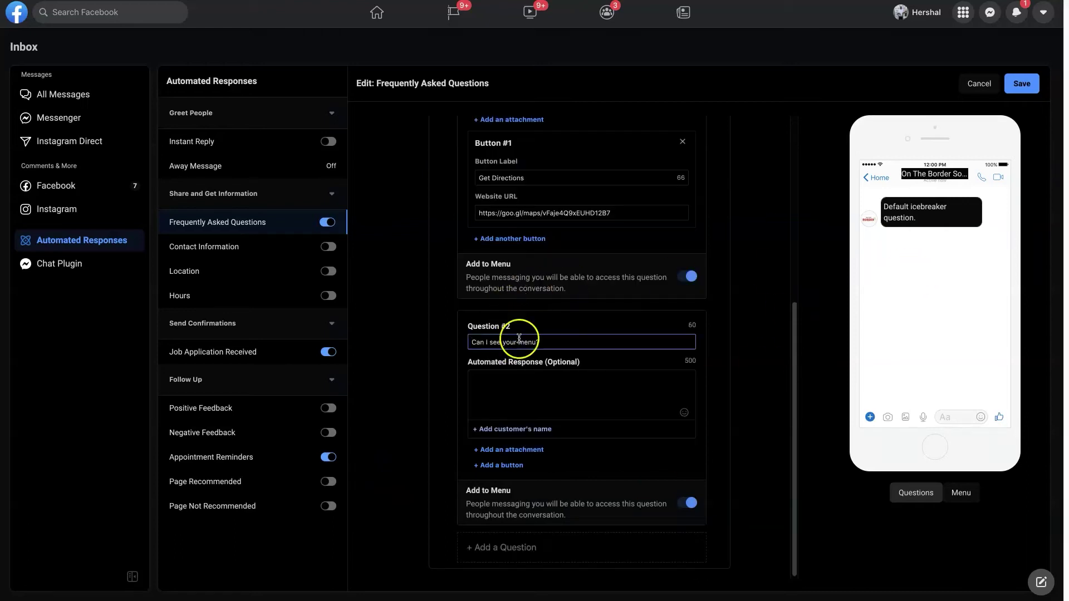
click(516, 389)
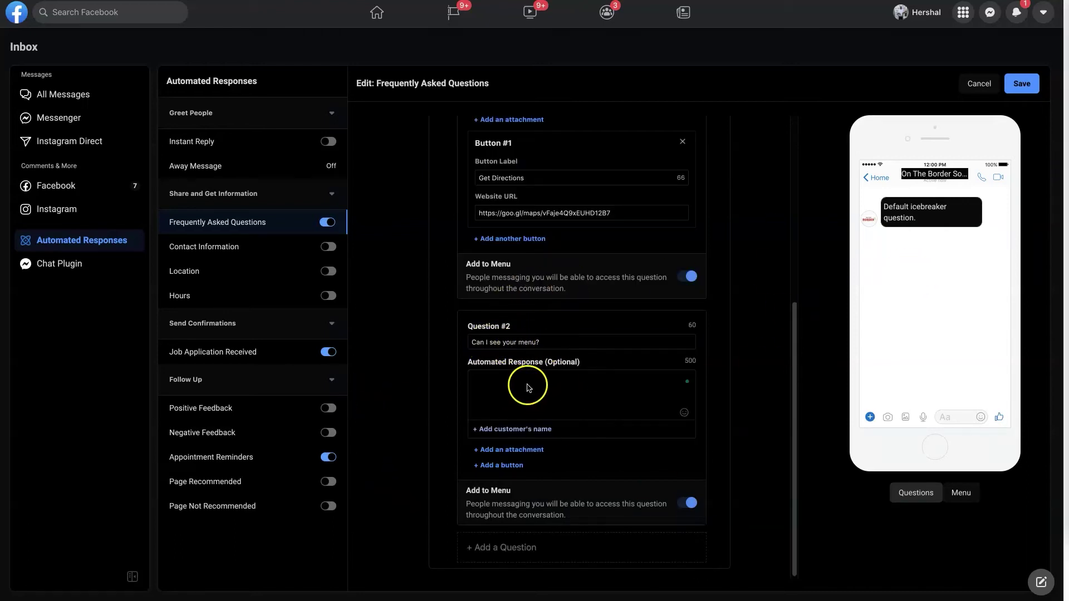
key(ctrl+v)
click(483, 382)
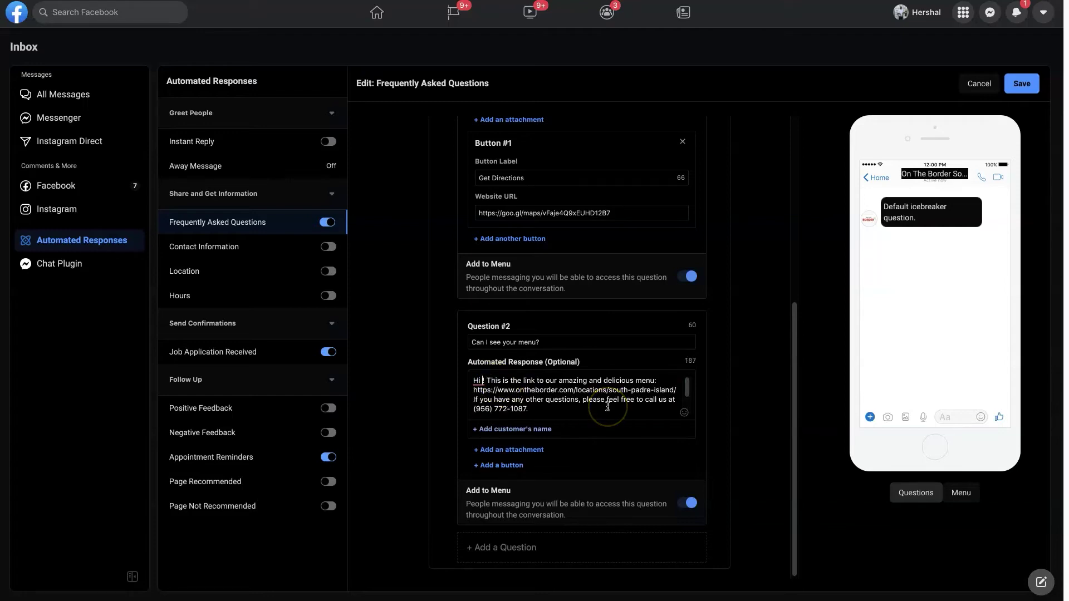
click(518, 430)
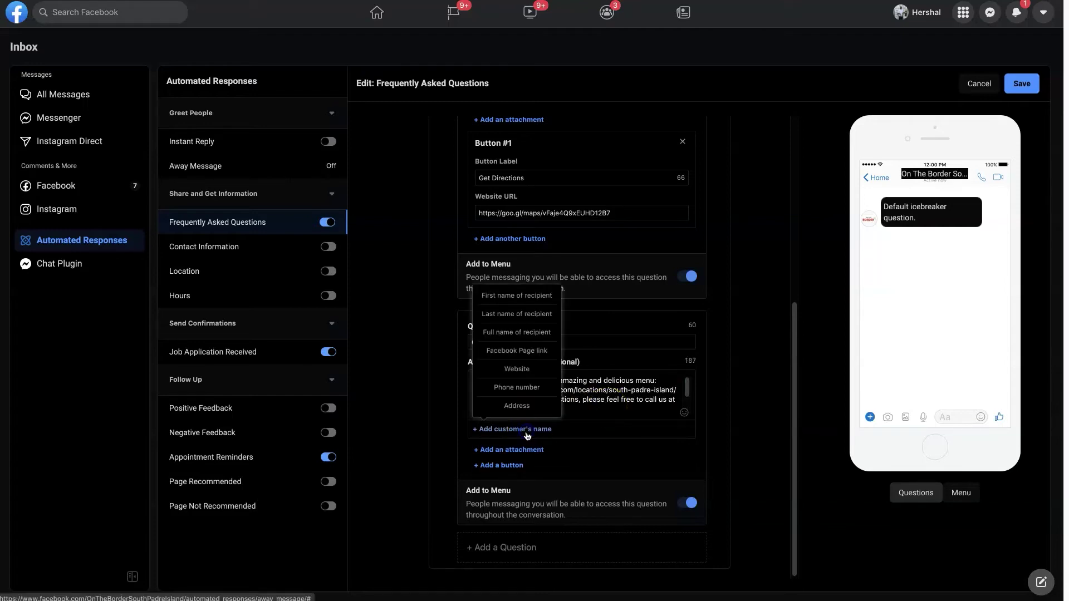
click(509, 296)
Step: Review the menu answer, checking the menu-link line in the reply
scroll(691, 280, up, 3)
scroll(606, 267, up, 3)
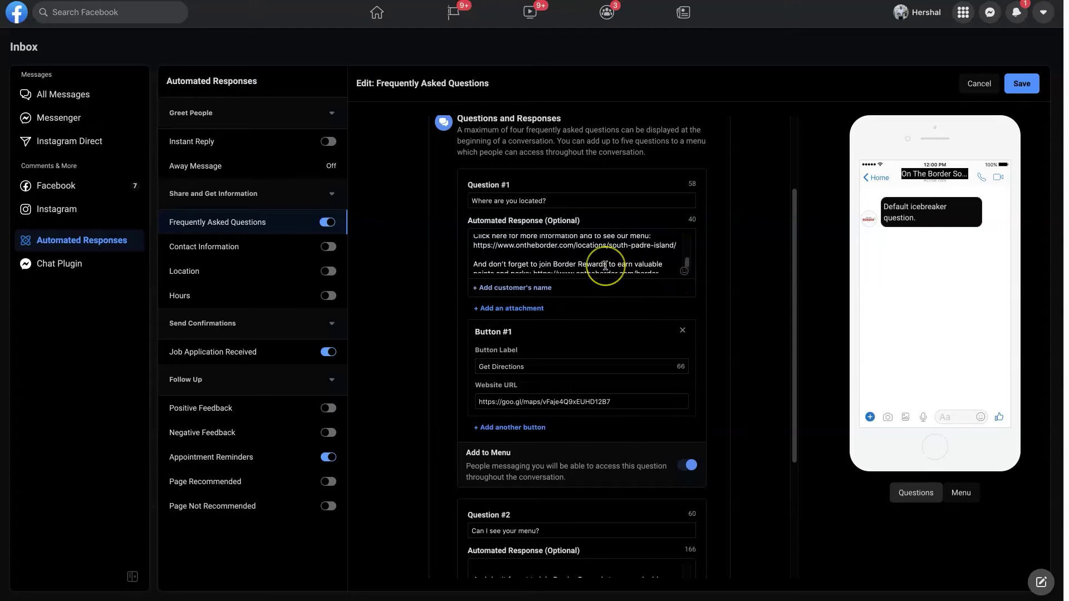
scroll(605, 266, up, 3)
scroll(584, 255, down, 2)
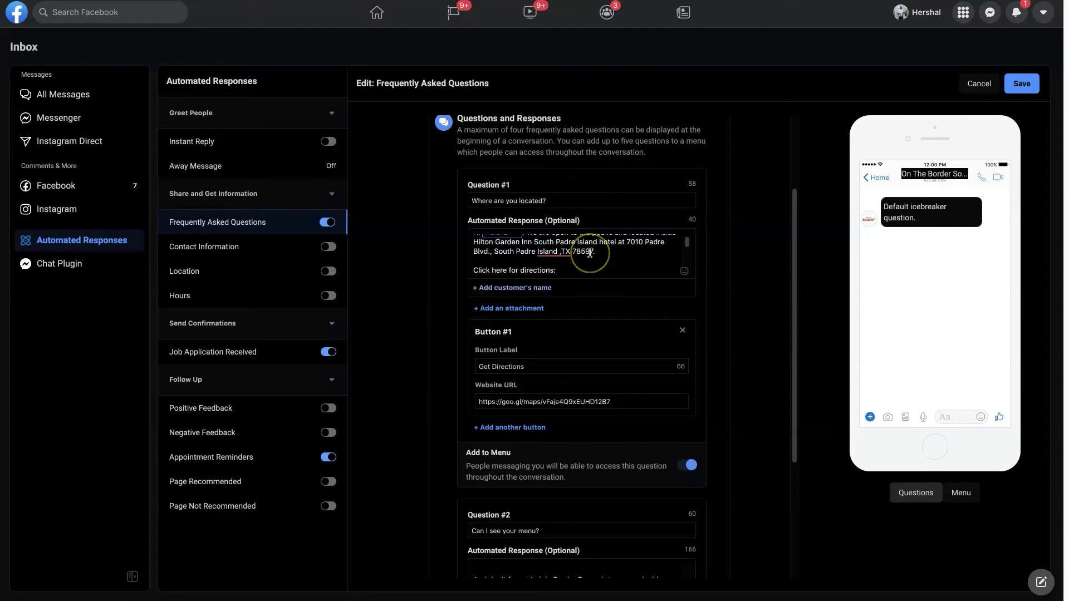
scroll(590, 252, down, 3)
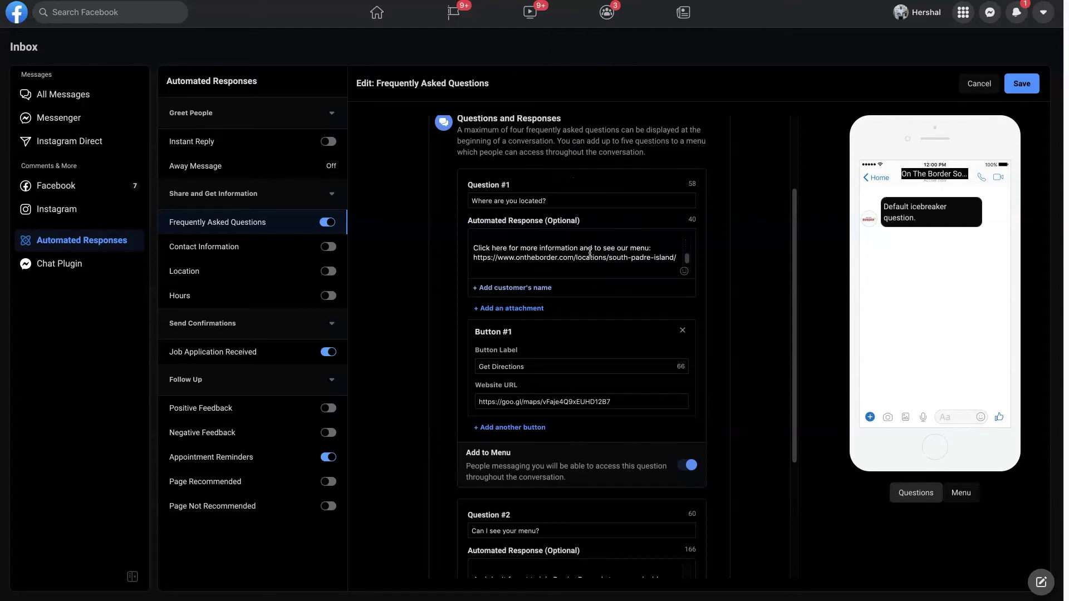
drag(507, 250, 612, 254)
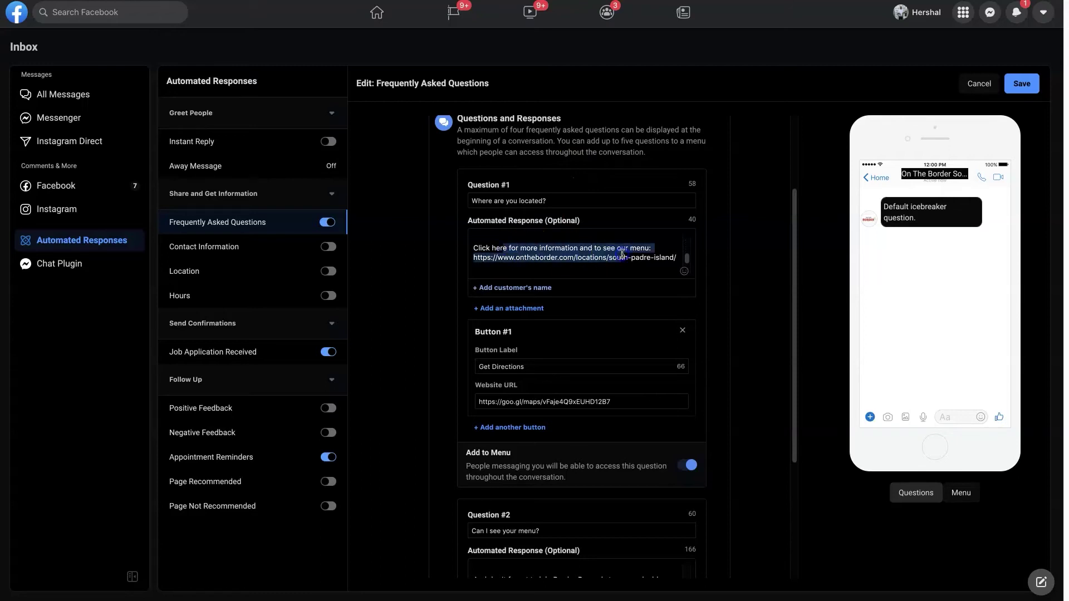
scroll(622, 254, down, 3)
drag(488, 250, 546, 256)
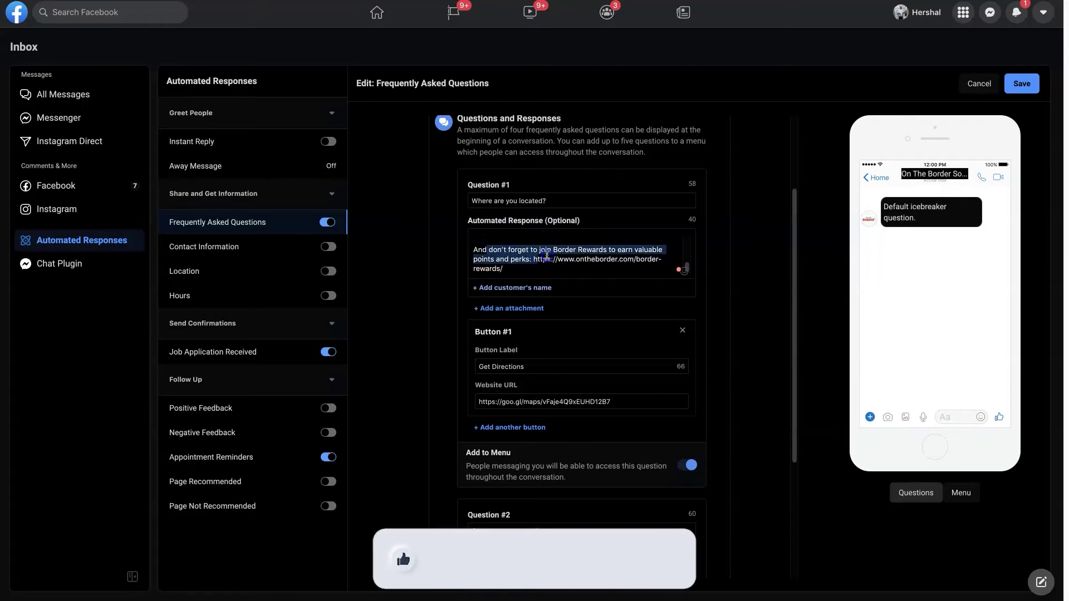
click(569, 257)
click(496, 251)
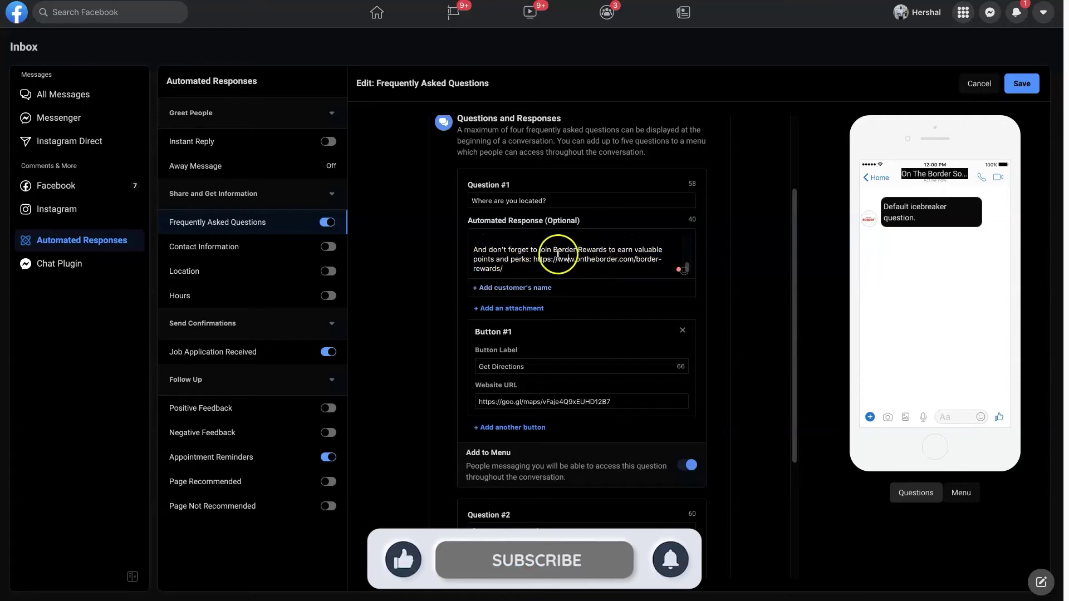
scroll(547, 263, up, 5)
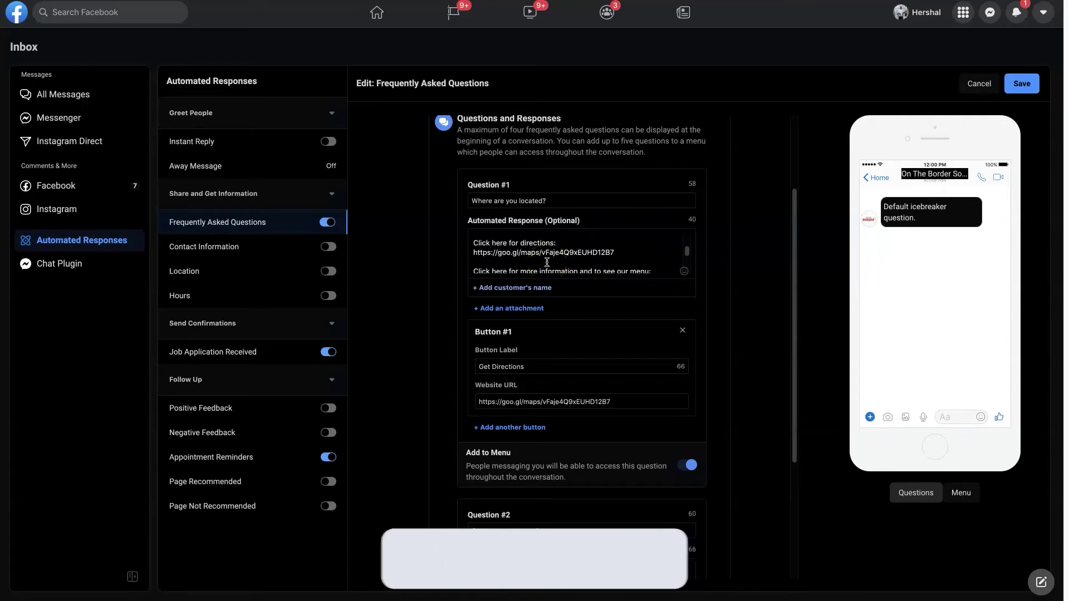
scroll(547, 263, down, 5)
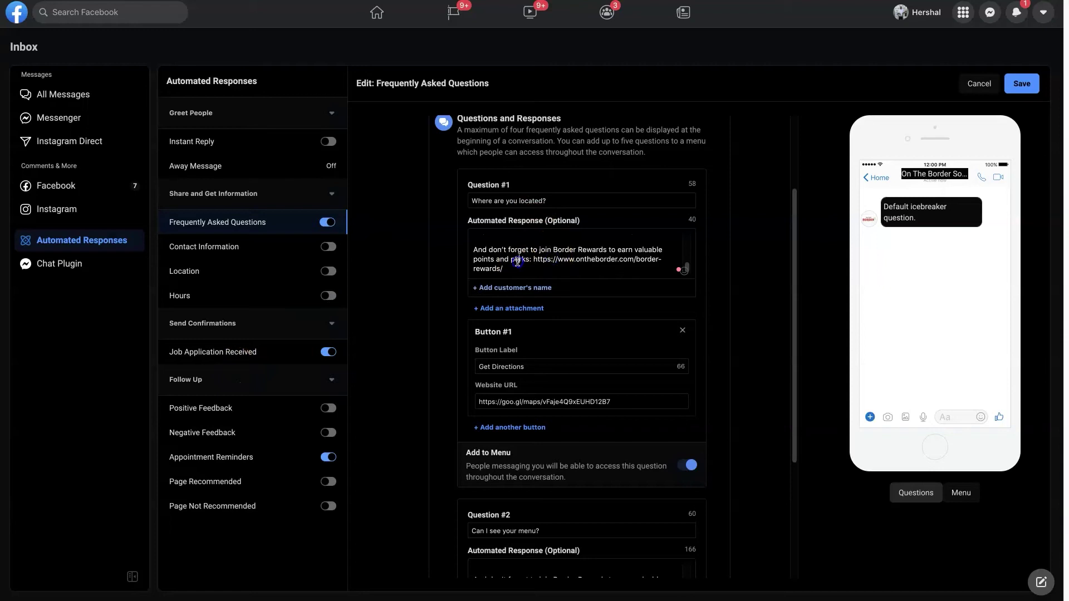
scroll(513, 245, down, 1)
scroll(518, 245, up, 5)
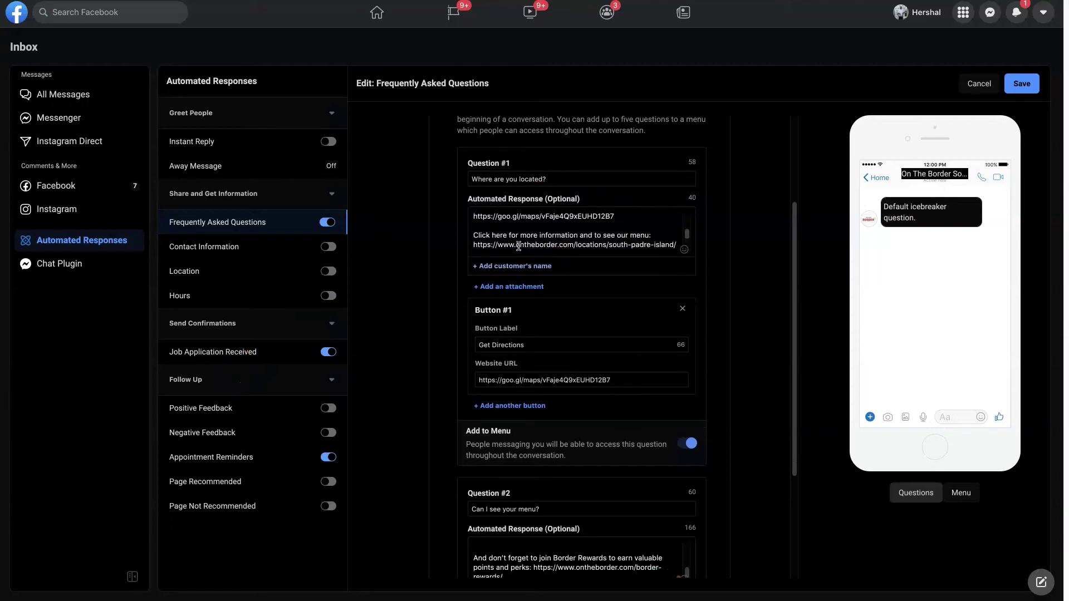
scroll(611, 230, down, 3)
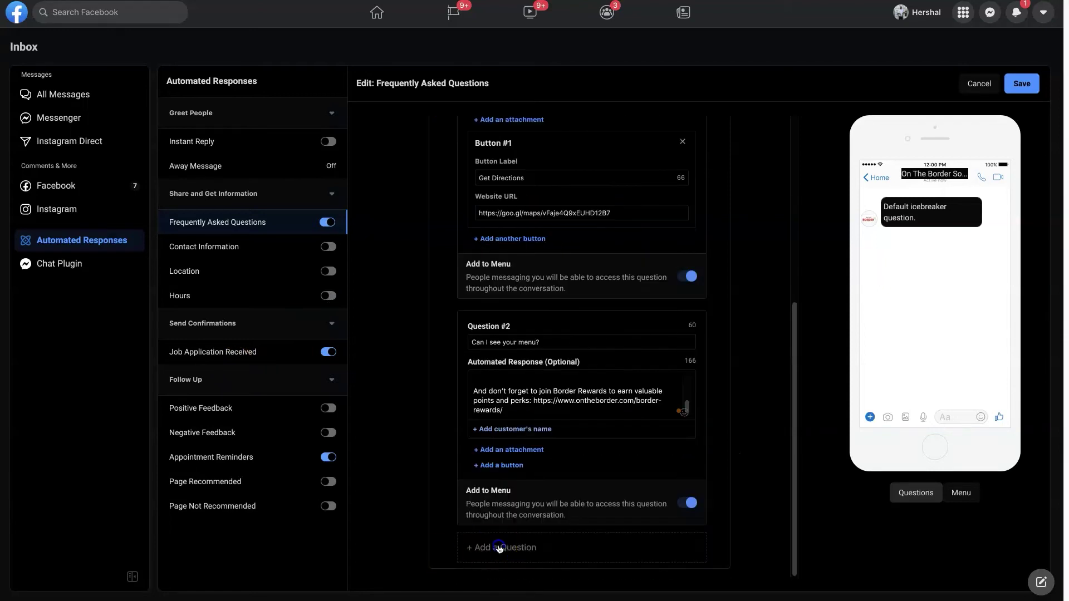
Step: Add Question #3 with the happy-hour reply, inserting First name after 'Hey there'
click(549, 544)
click(735, 438)
scroll(735, 439, down, 5)
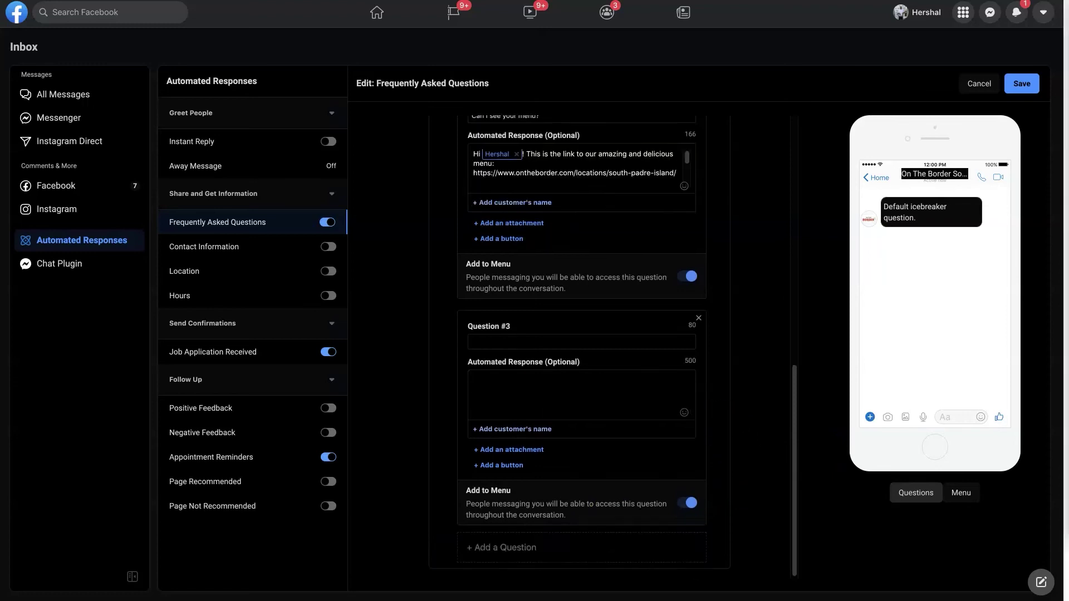
click(522, 342)
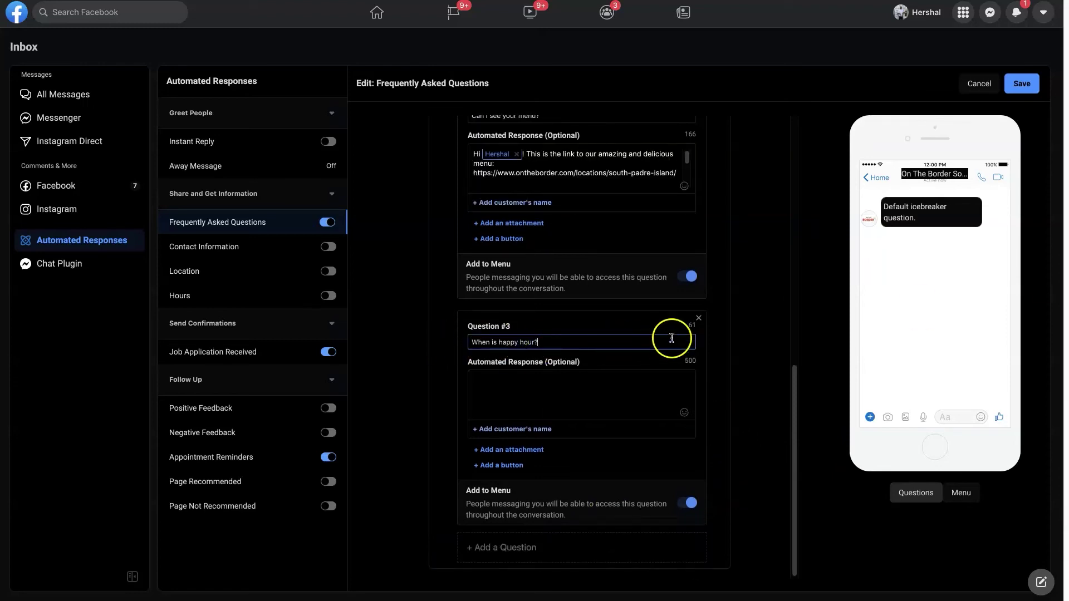
click(590, 390)
key(ctrl+v)
click(515, 429)
click(498, 300)
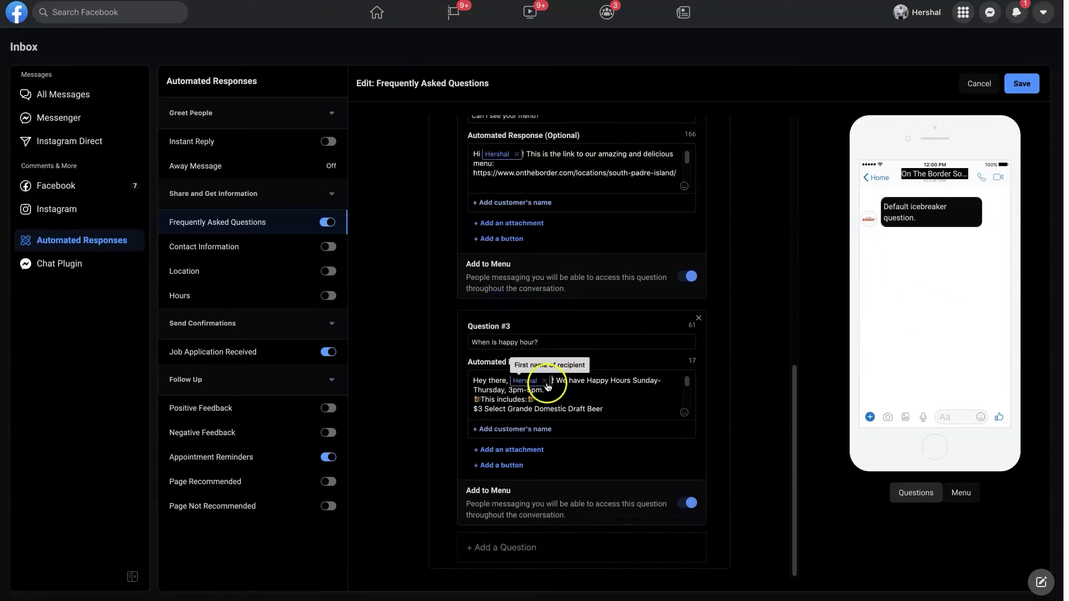
click(658, 387)
key(ctrl+End)
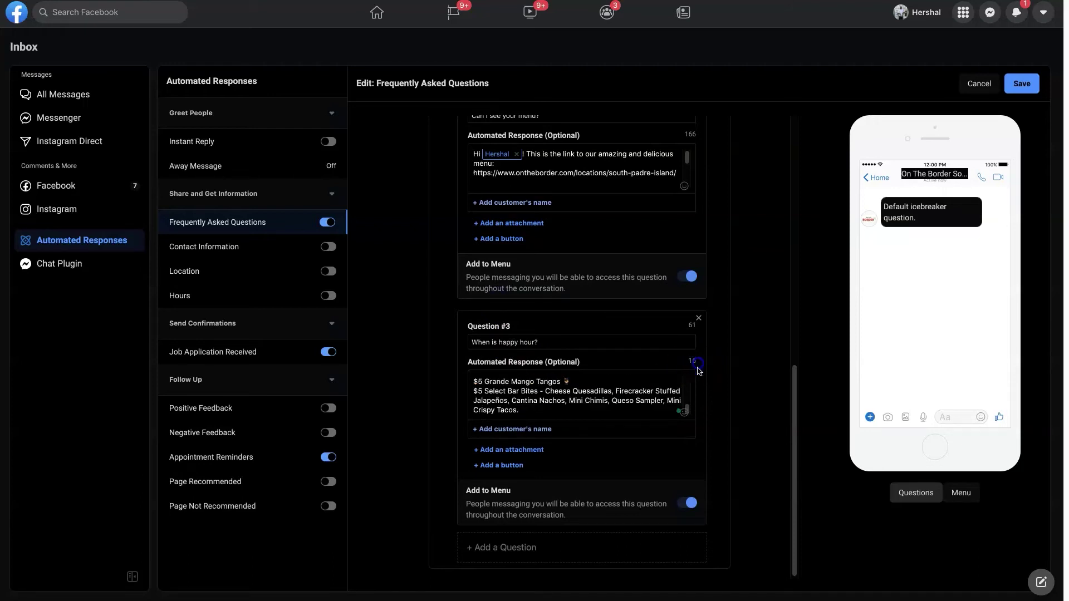
scroll(592, 384, up, 5)
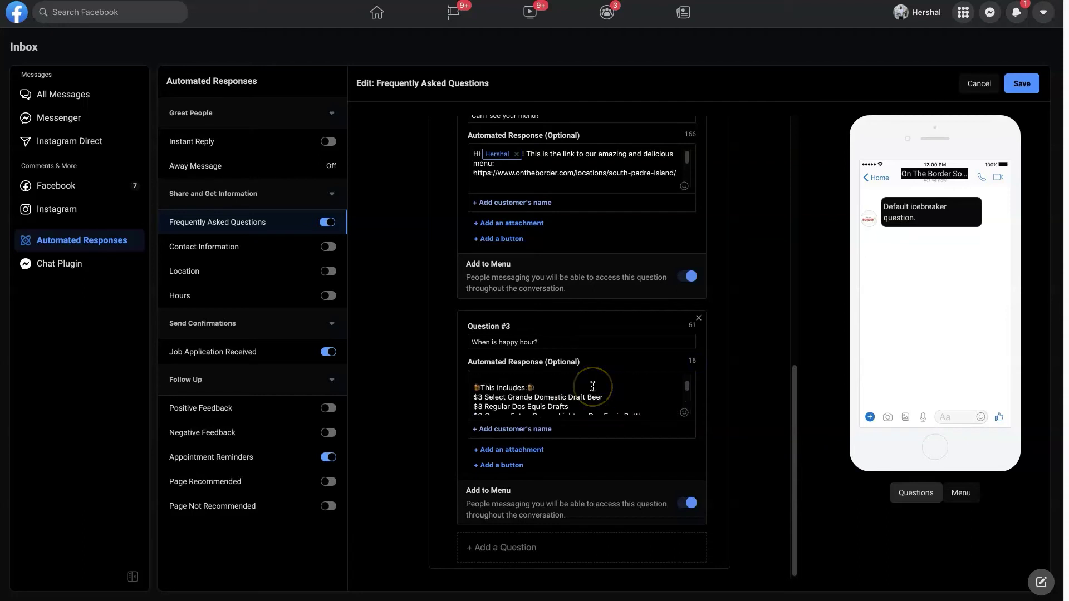
scroll(592, 386, down, 5)
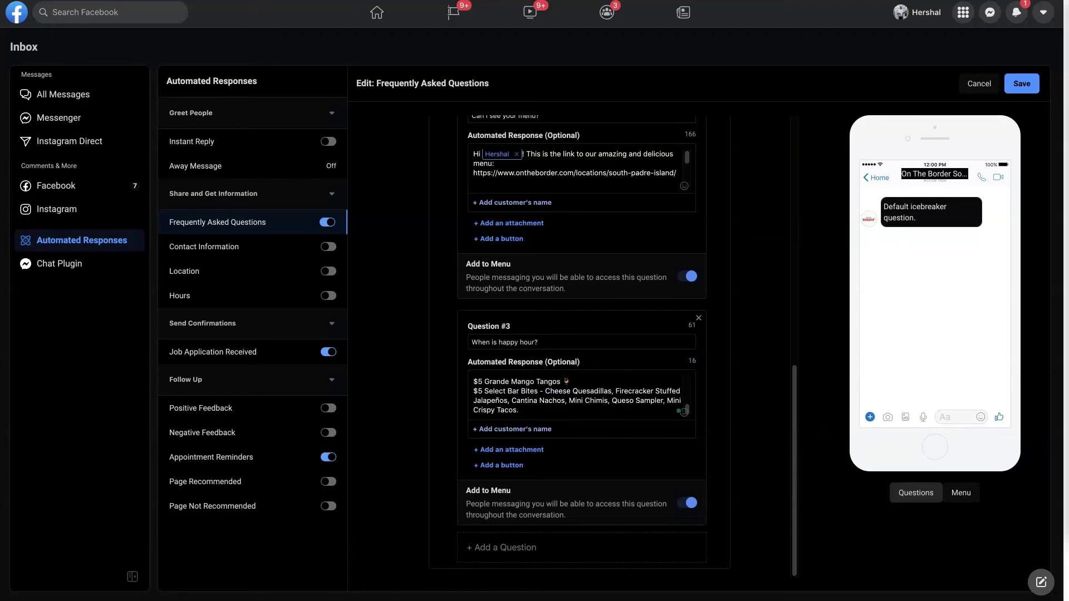
Step: Add Question #4 'Do you have specials?' answered with the Wednesday fajitas special
click(488, 545)
click(573, 419)
key(ctrl+v)
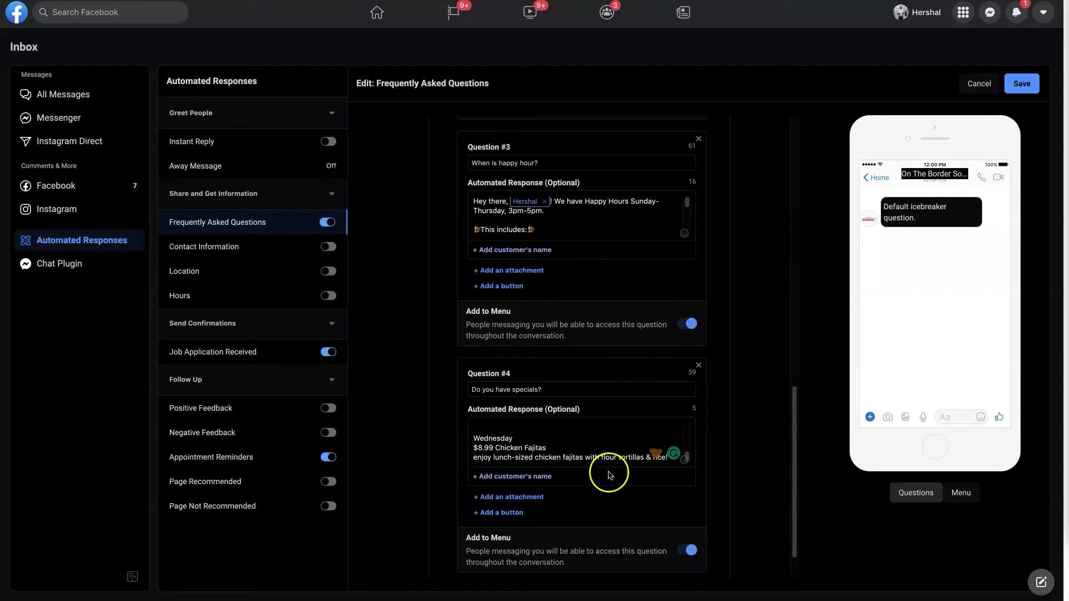
scroll(609, 475, down, 1)
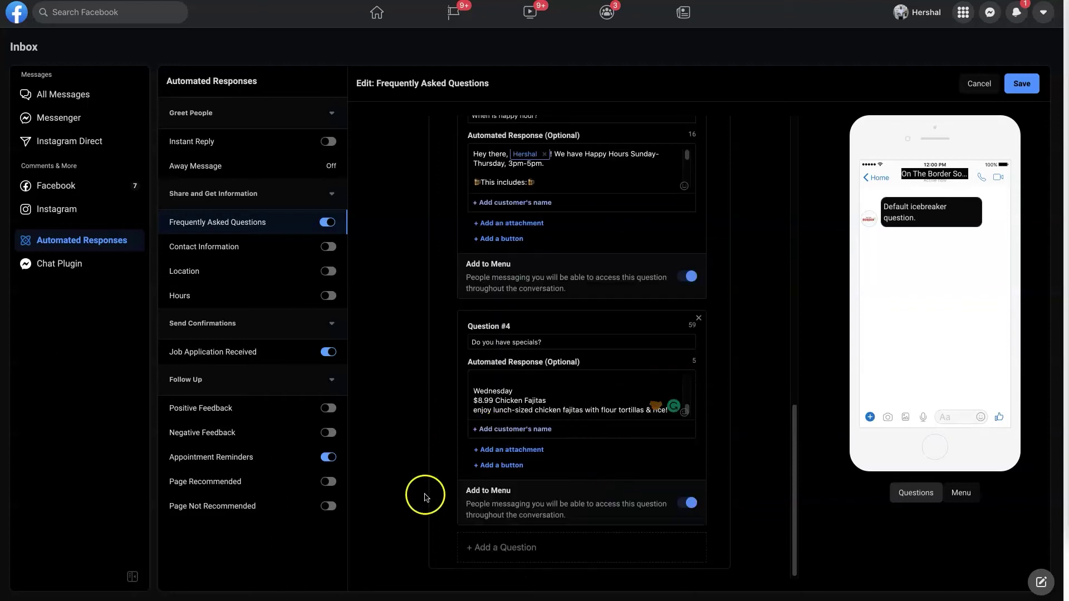
Step: Give Question #4 a More Information button linking to the location page, and save
click(526, 471)
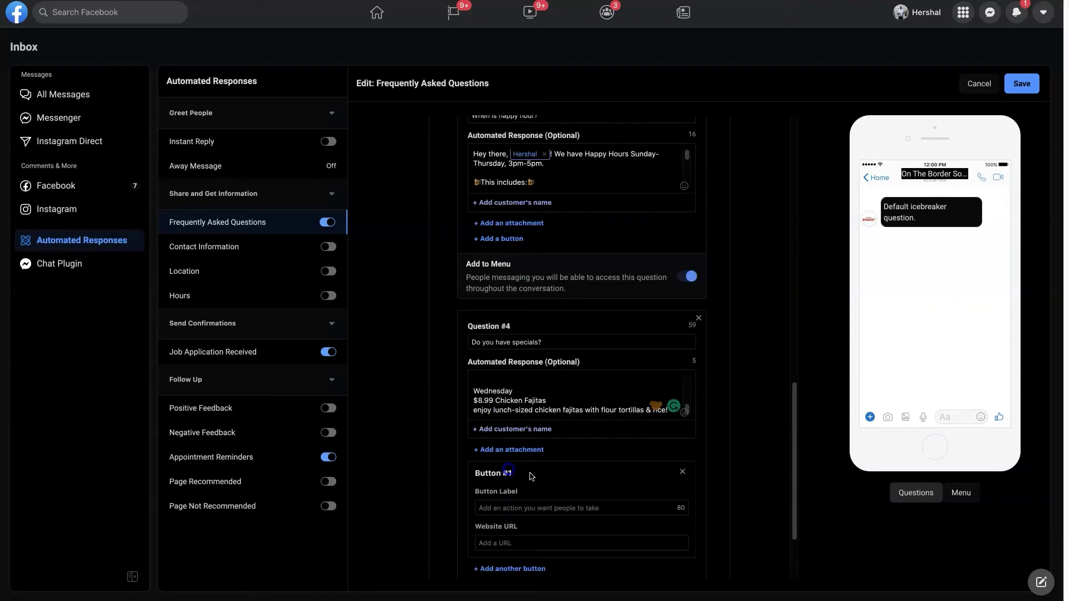
text(More Information)
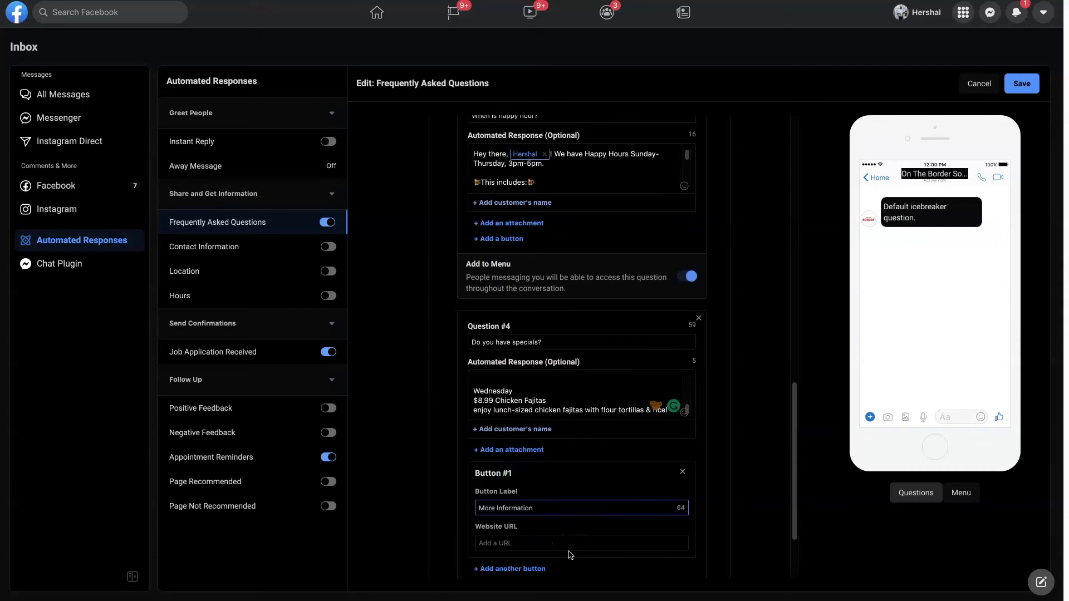
key(Tab)
text(https://www.ontheborder.com/locations/south-padre-island/)
scroll(582, 346, down, 2)
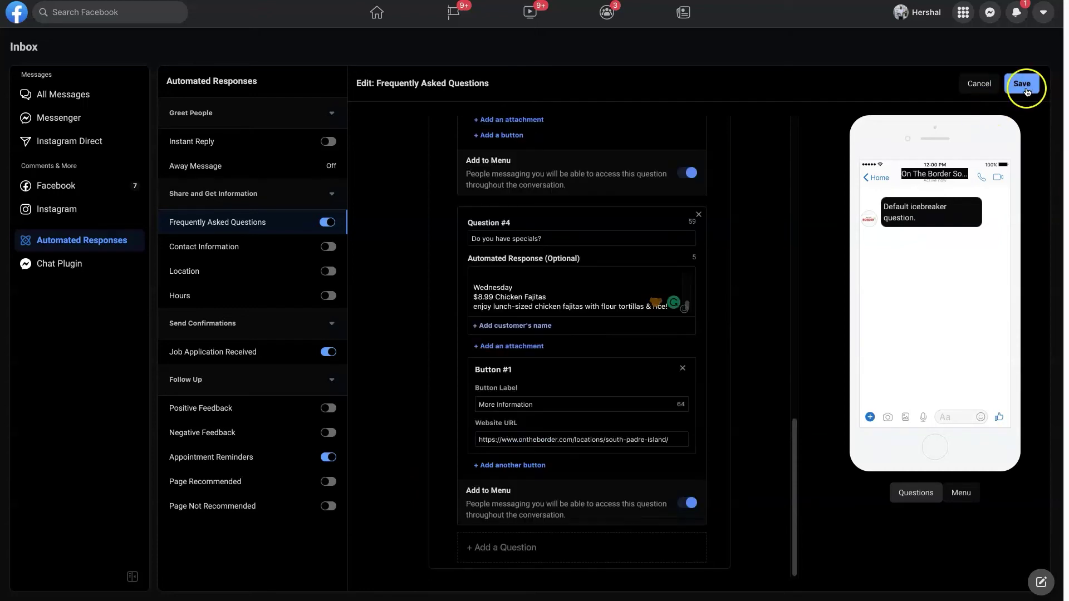
click(1022, 83)
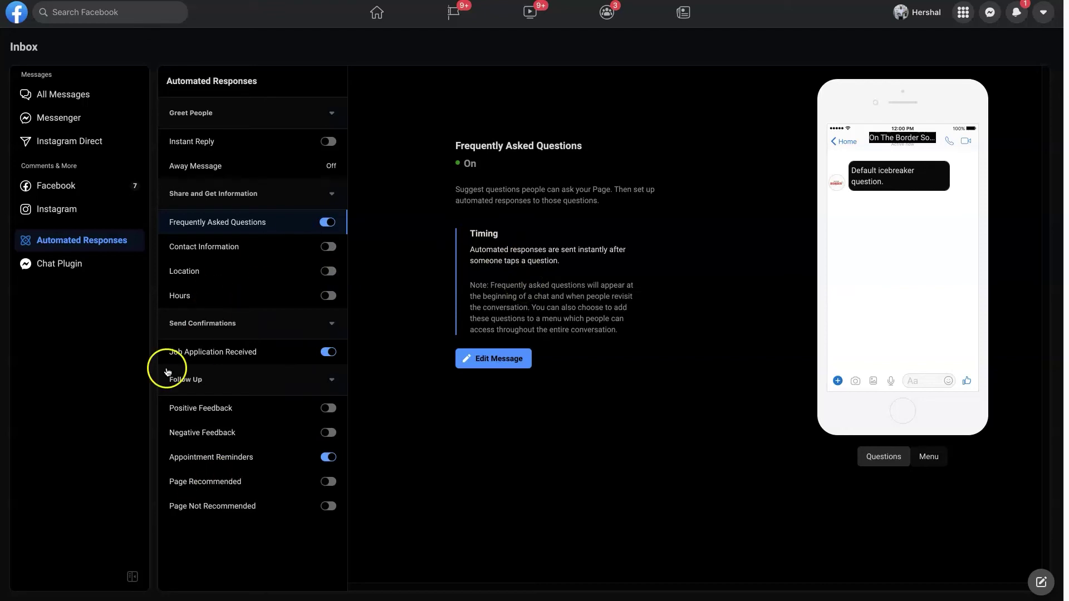
Step: Turn on the Location response, insert the customer's name after 'Hi', and save it
click(327, 272)
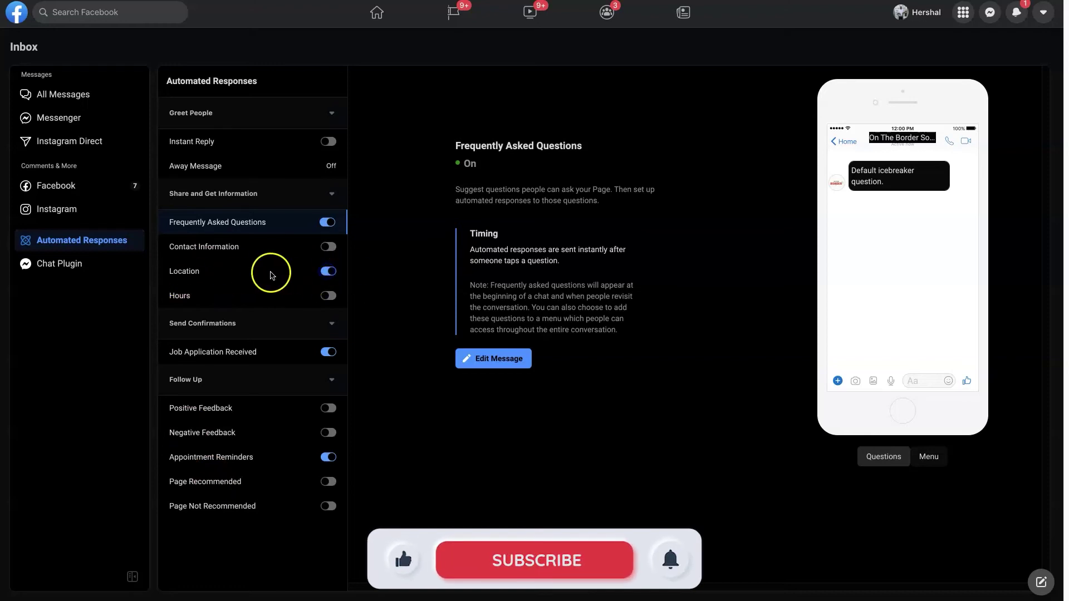
click(499, 401)
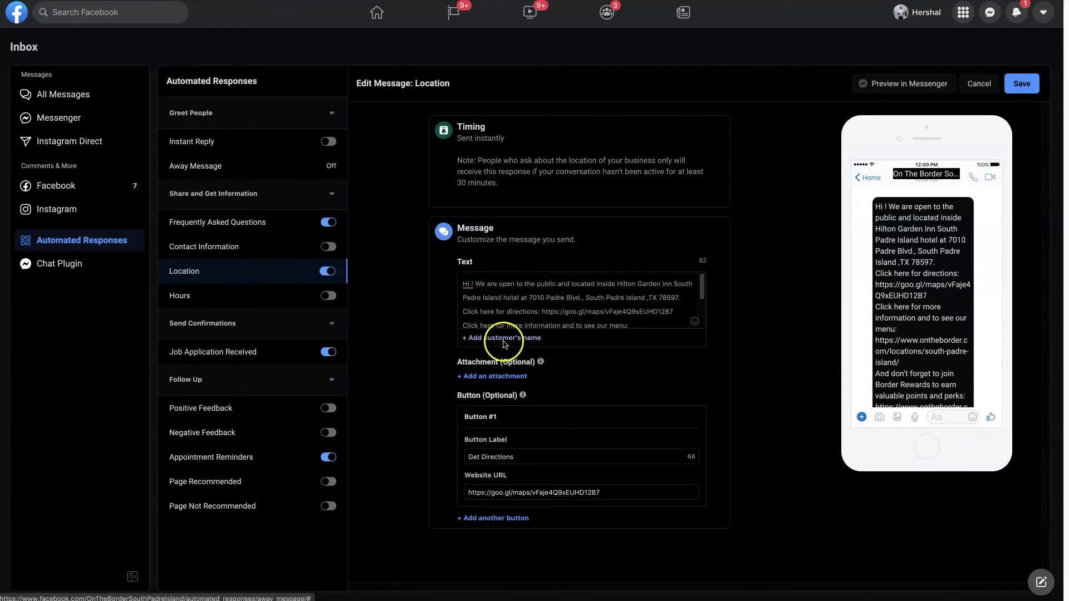
click(504, 343)
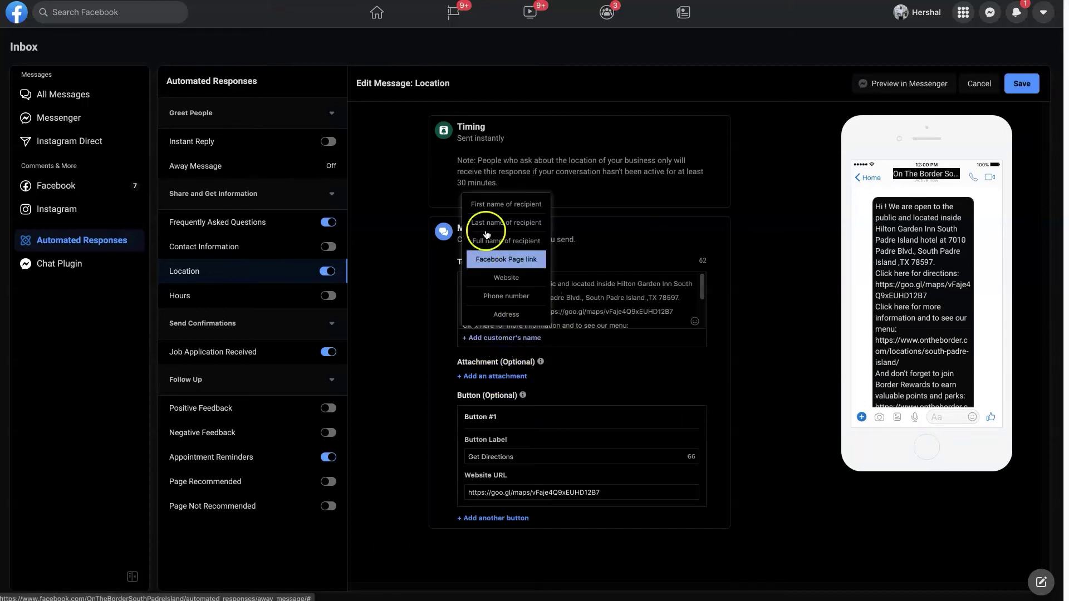
click(498, 202)
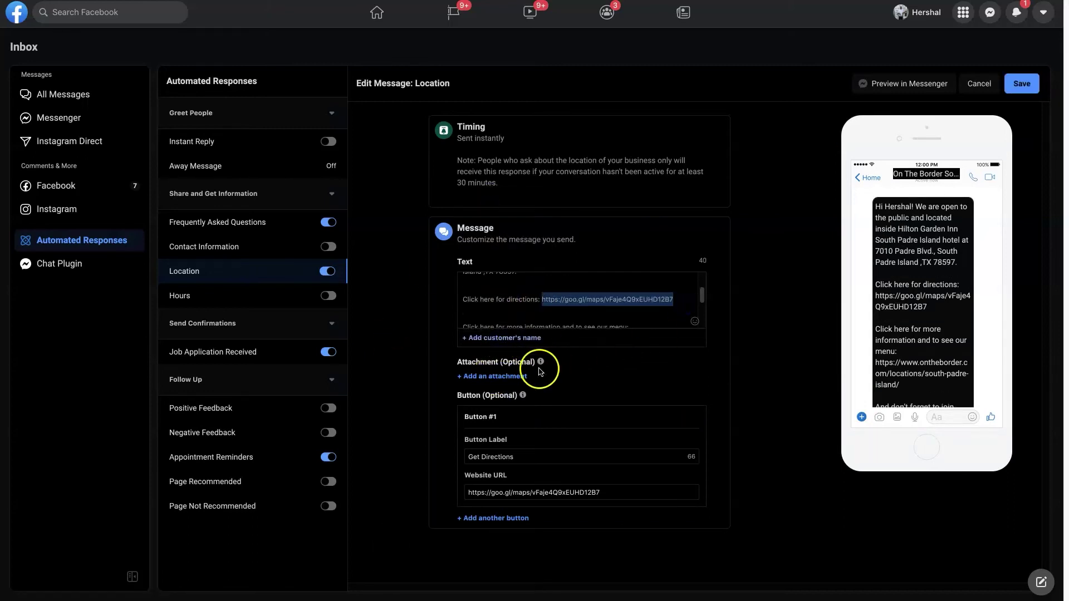
click(1022, 84)
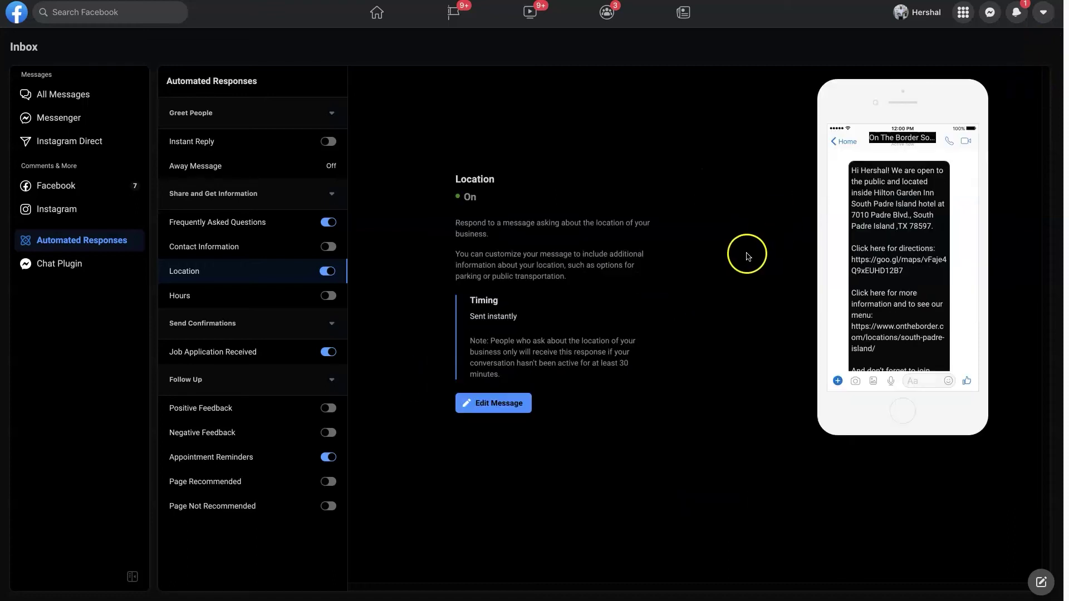
Step: Edit the Hours message, replace its text then undo back to the original, and save
click(226, 299)
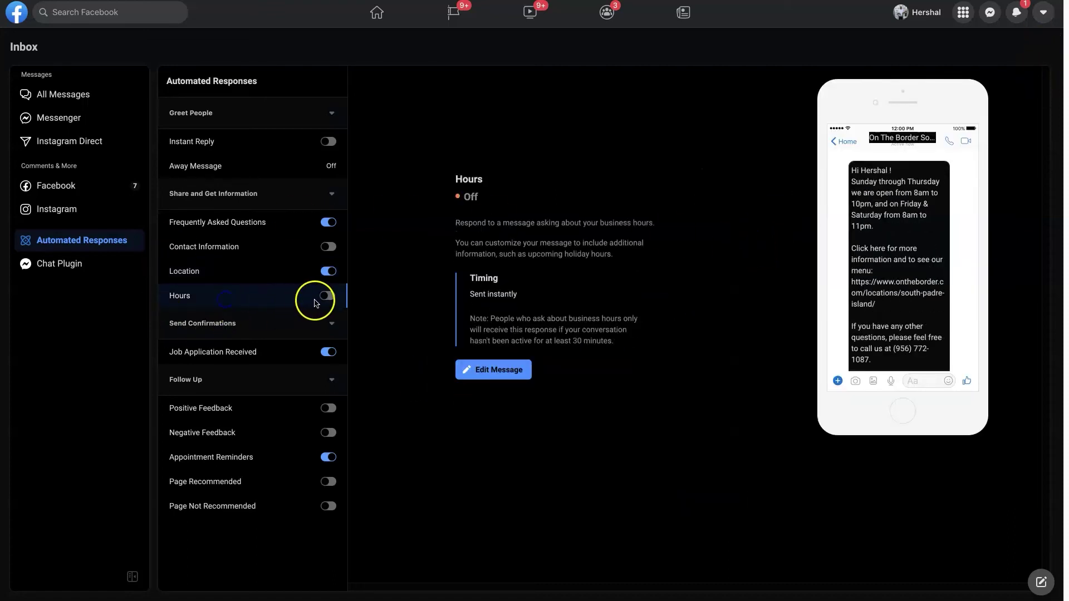
click(497, 378)
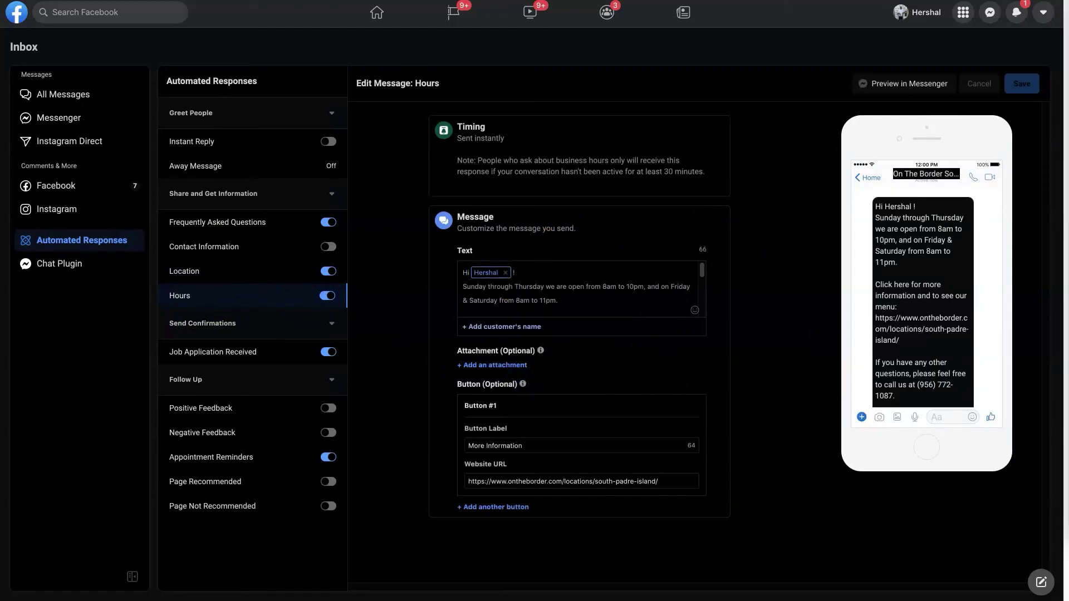
click(578, 291)
key(ctrl+a)
key(ctrl+v)
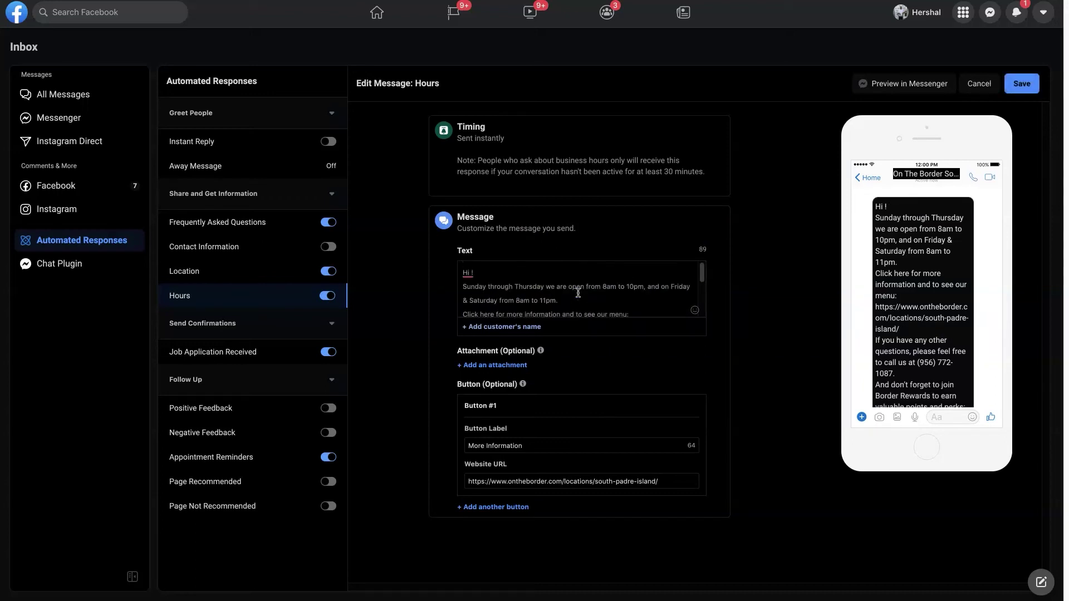
key(ctrl+z)
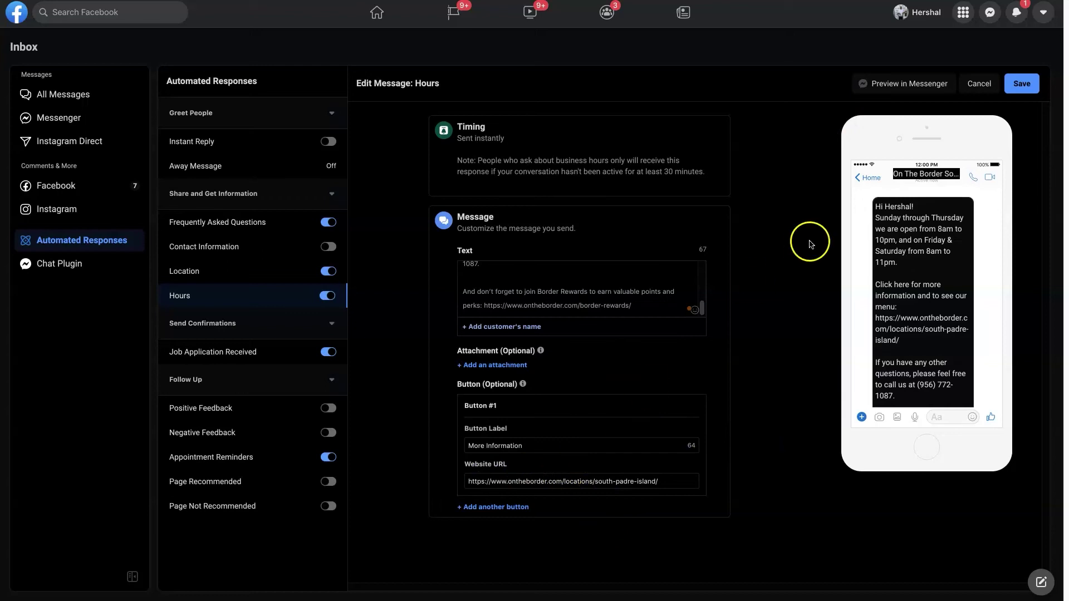
click(1022, 83)
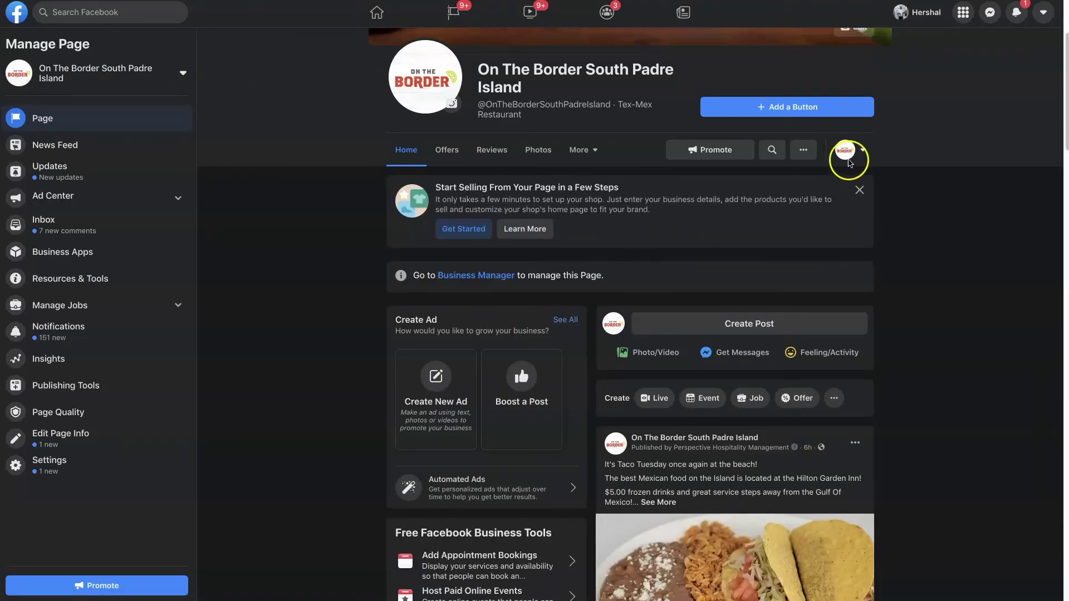
Step: Interact as your personal profile, start a chat with the Page, and show its suggested questions
click(863, 151)
click(790, 251)
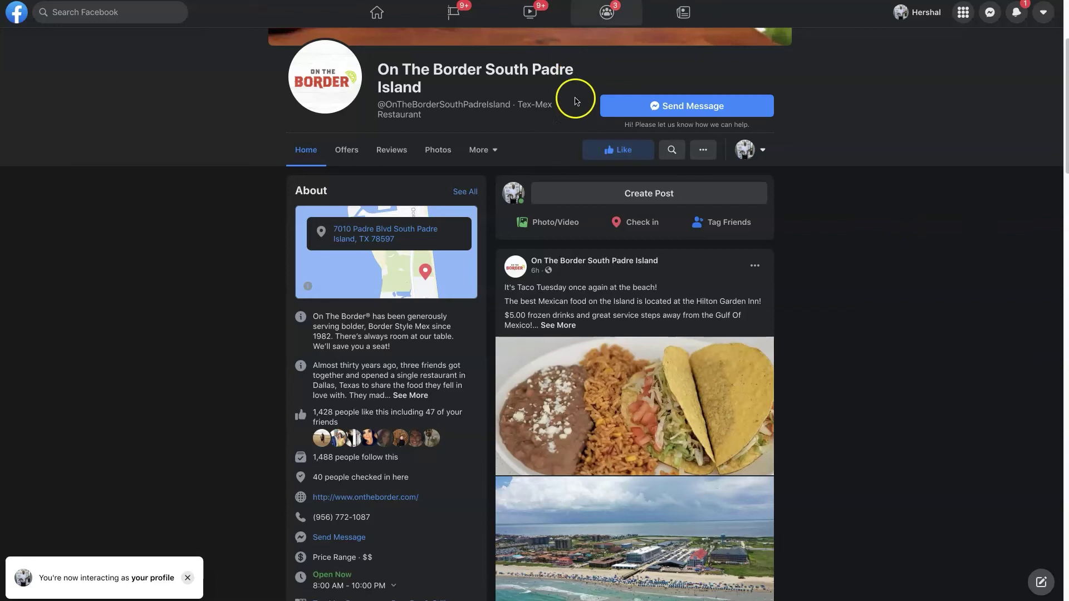
click(638, 106)
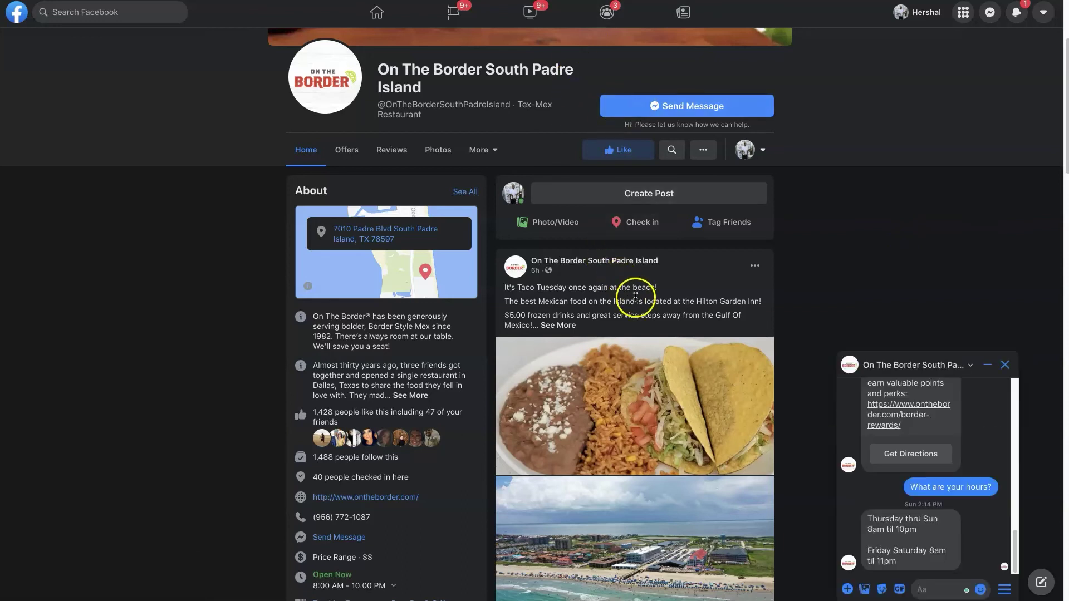
scroll(969, 523, up, 3)
scroll(957, 520, down, 3)
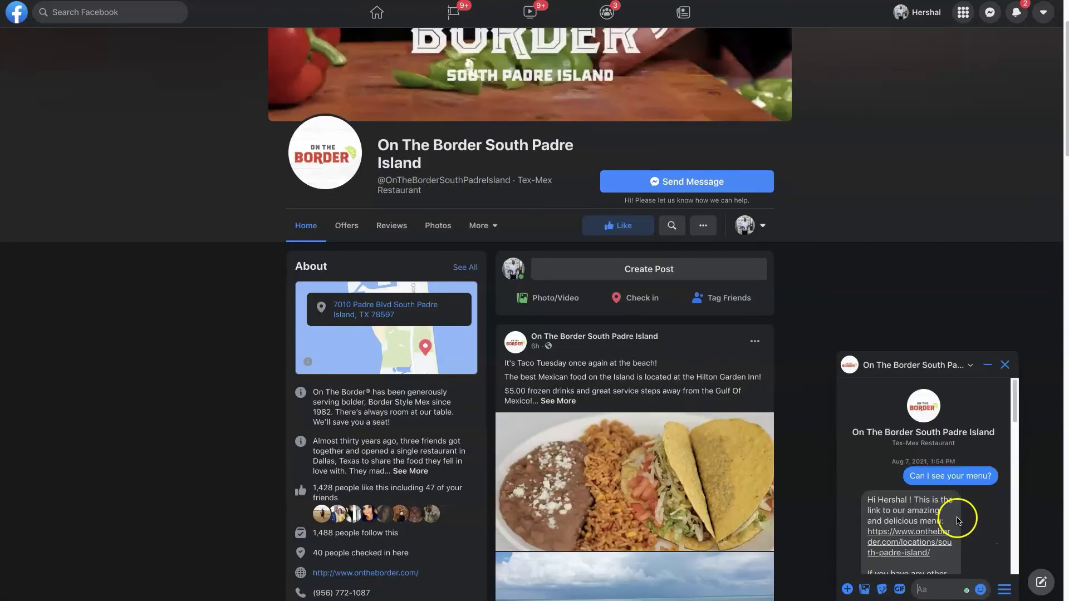
scroll(923, 523, down, 8)
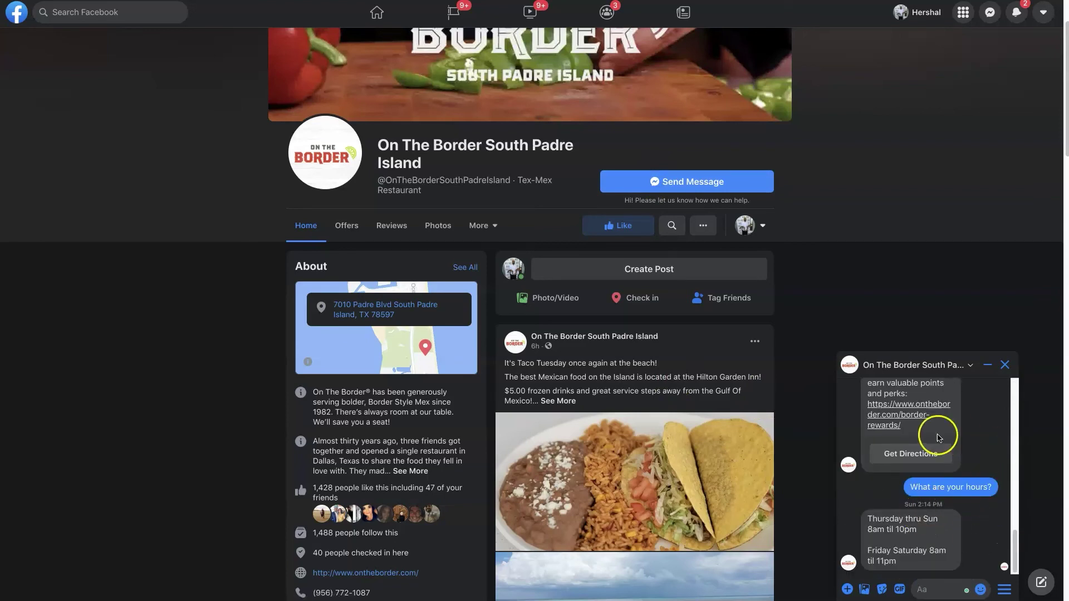
click(1005, 592)
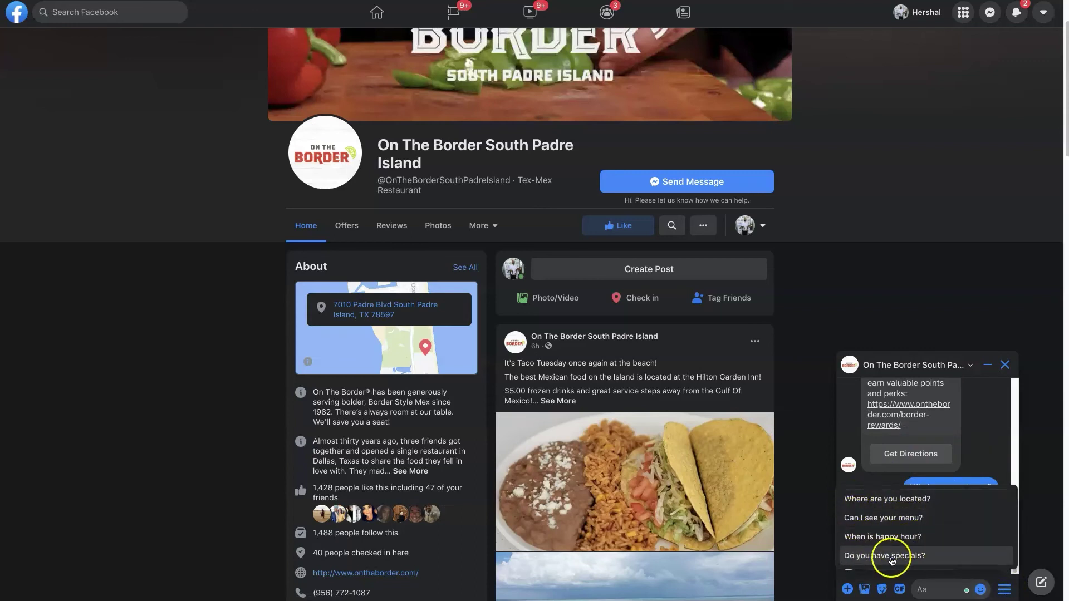
Step: Ask 'Do you have specials?' in the chat and check the automatic reply
click(888, 556)
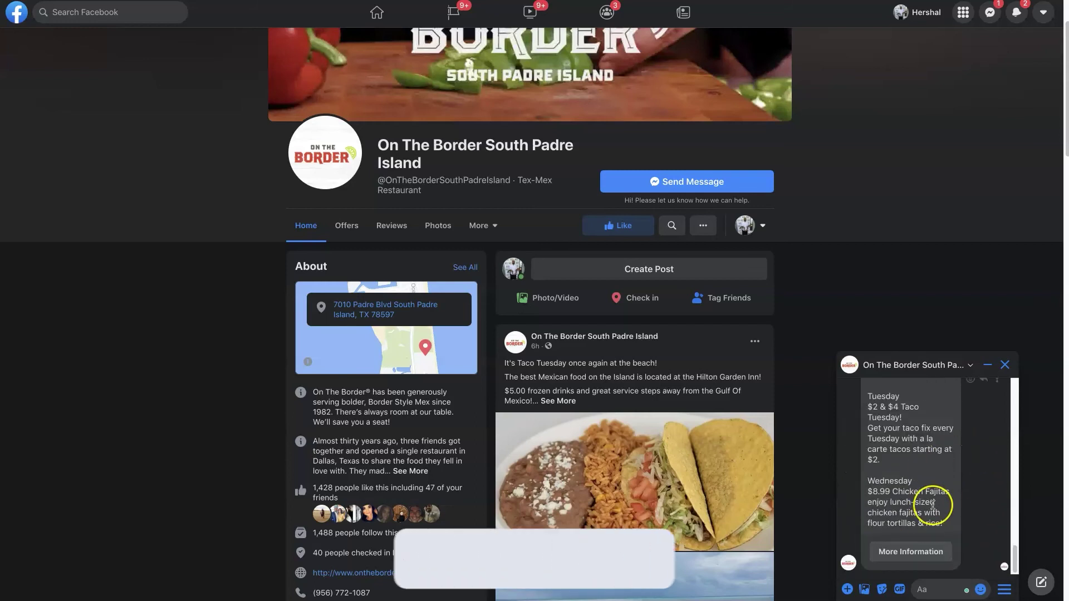
scroll(919, 501, up, 3)
scroll(933, 504, up, 3)
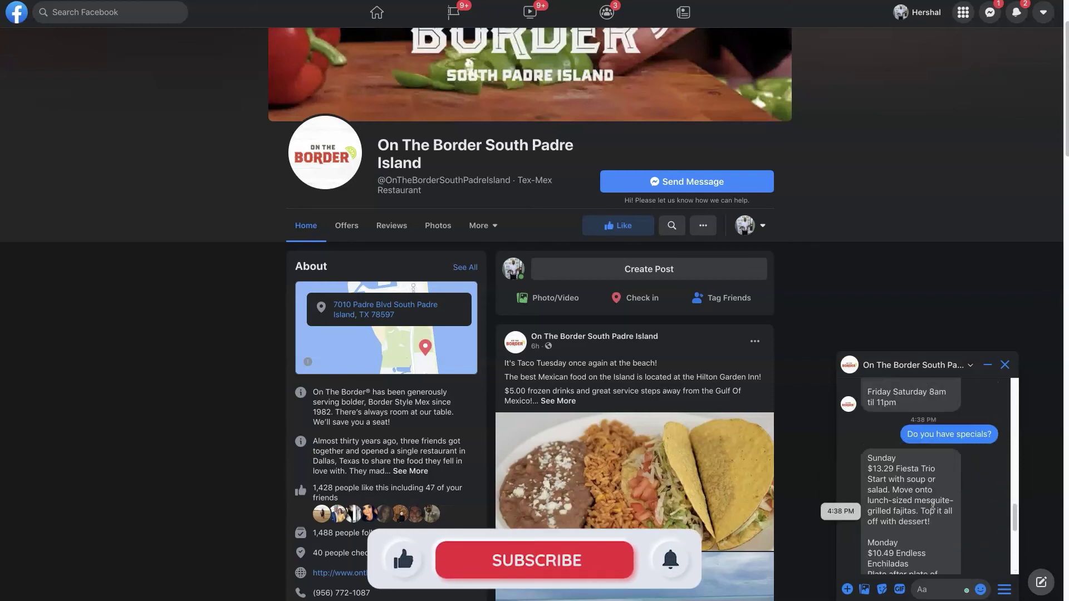
scroll(921, 504, down, 5)
scroll(919, 500, down, 1)
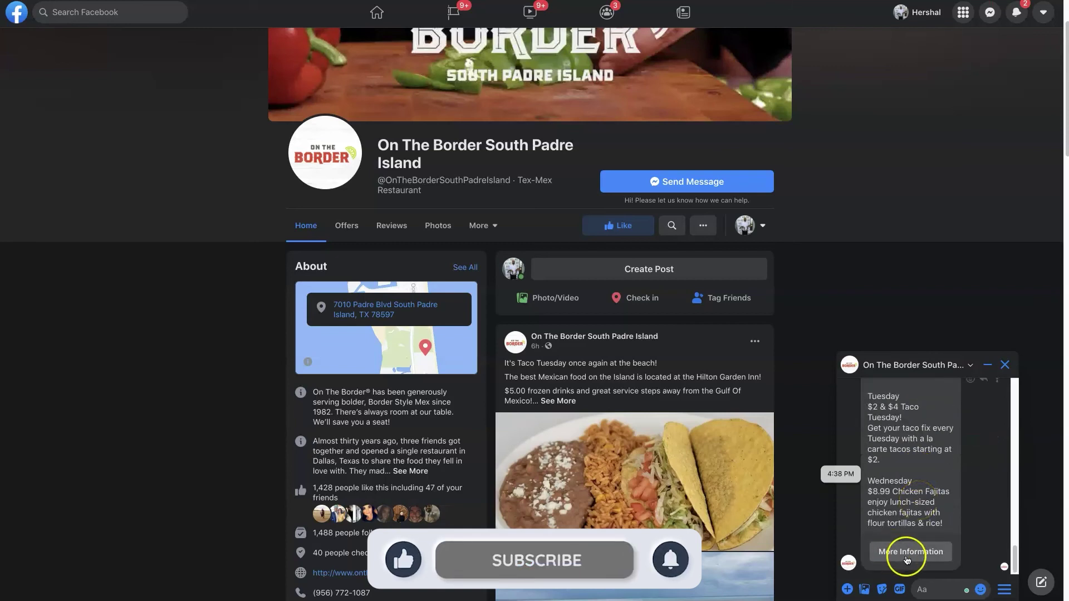
click(1008, 590)
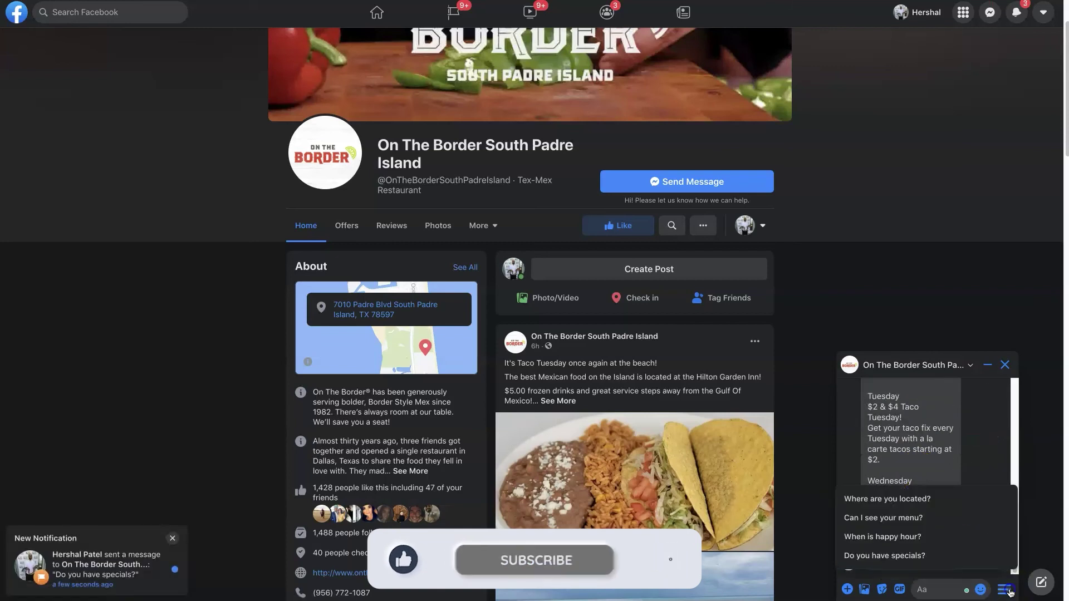
click(885, 555)
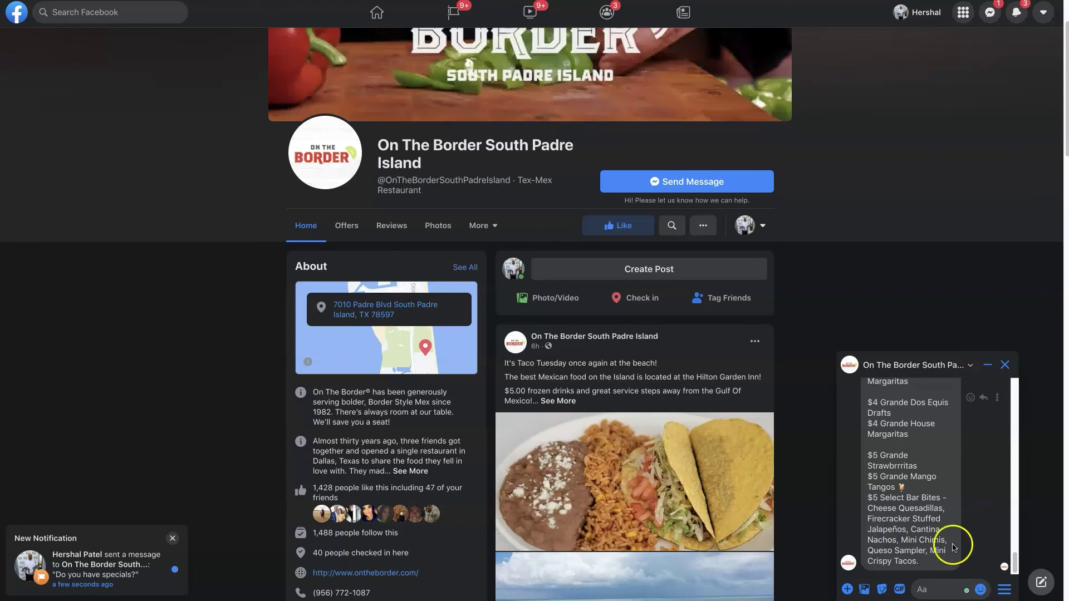
scroll(949, 547, up, 5)
scroll(944, 547, down, 5)
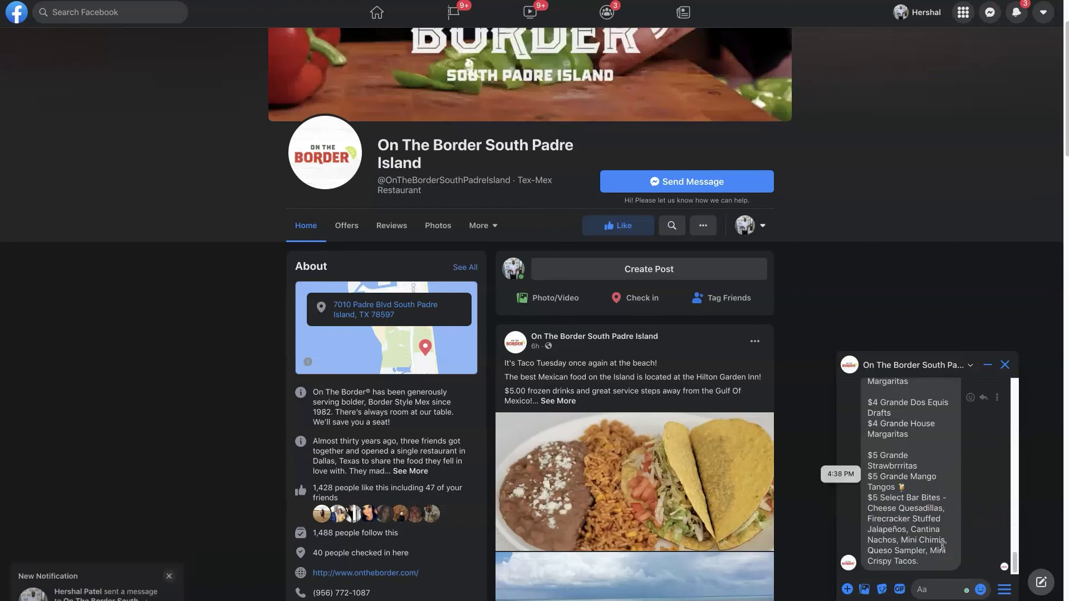
Step: Ask 'Can I see your menu?' and 'Where are you located?', then close the chat
click(1005, 589)
click(945, 513)
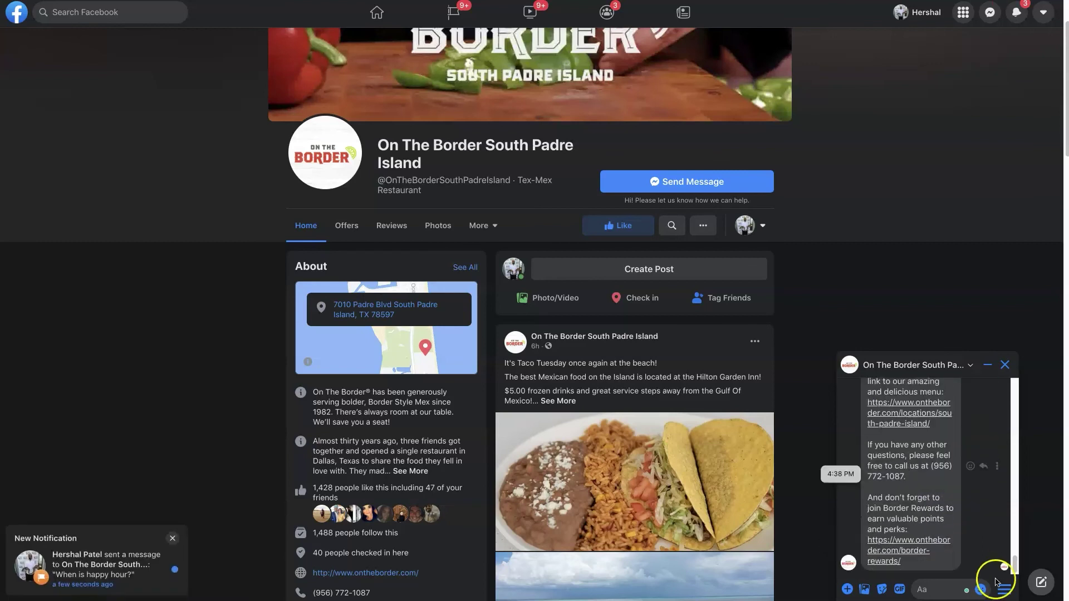
click(1002, 588)
click(961, 496)
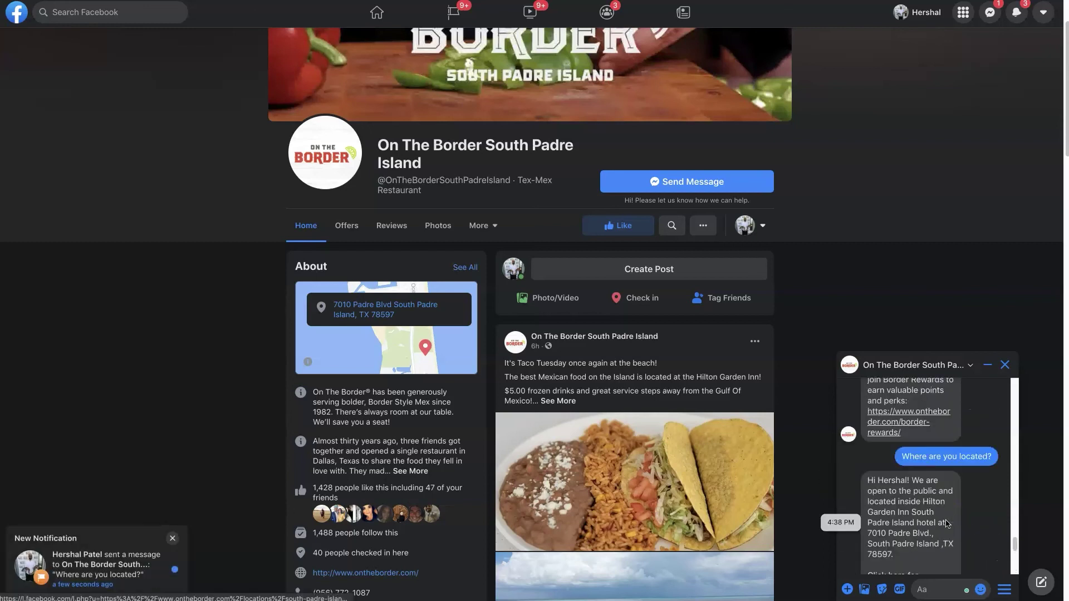
click(172, 538)
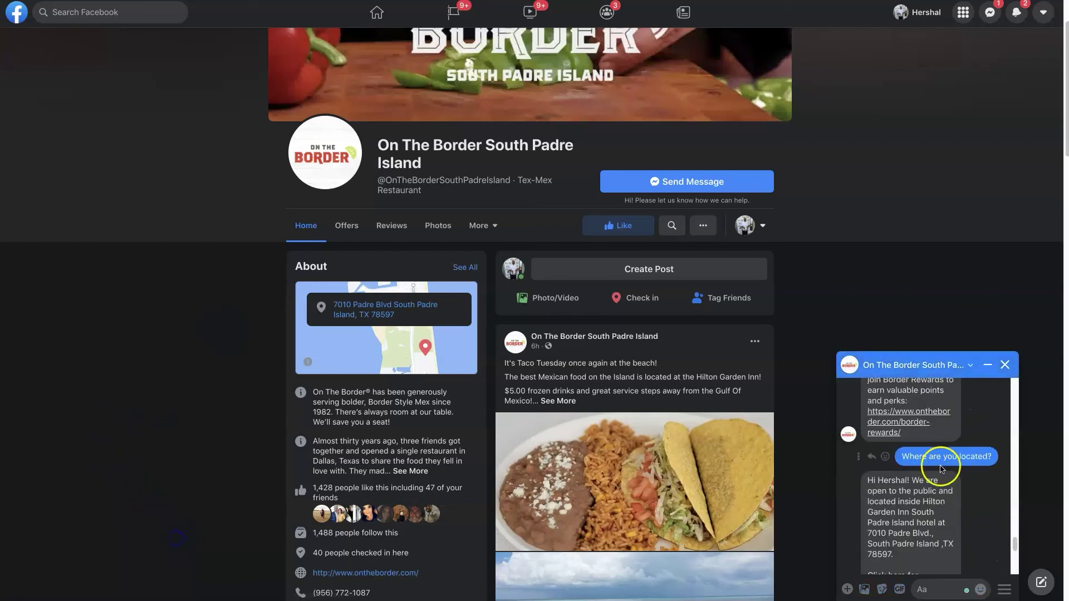
scroll(941, 470, up, 3)
scroll(941, 470, up, 5)
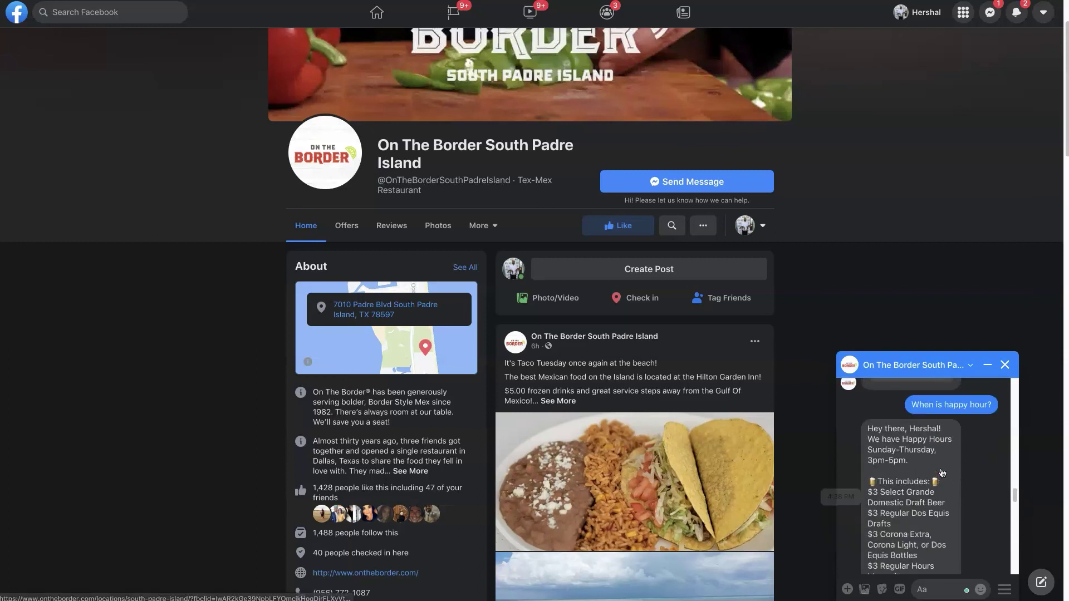
scroll(941, 472, up, 4)
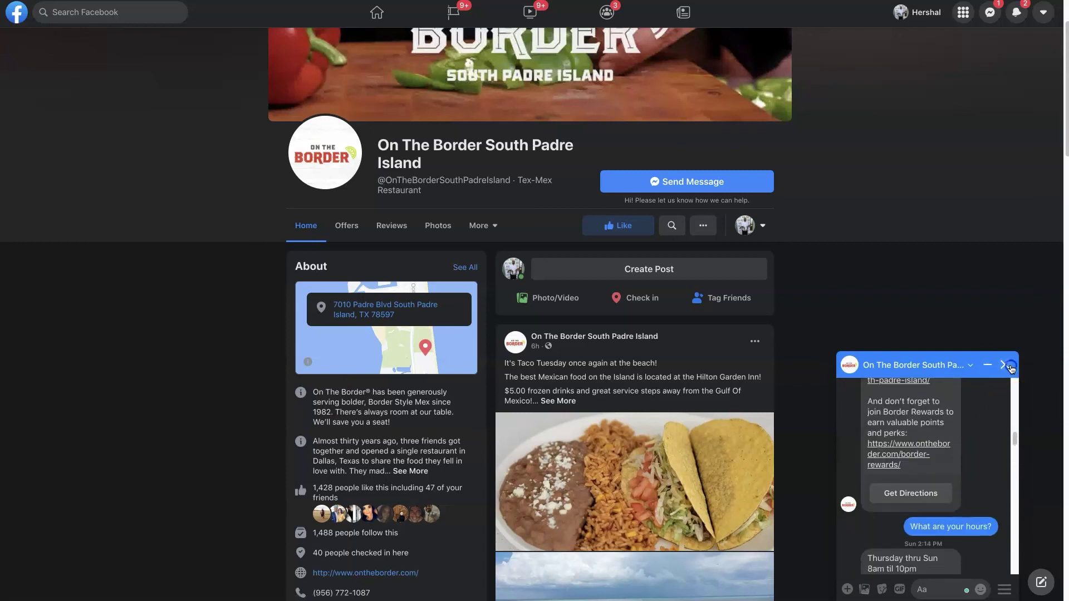
click(1011, 366)
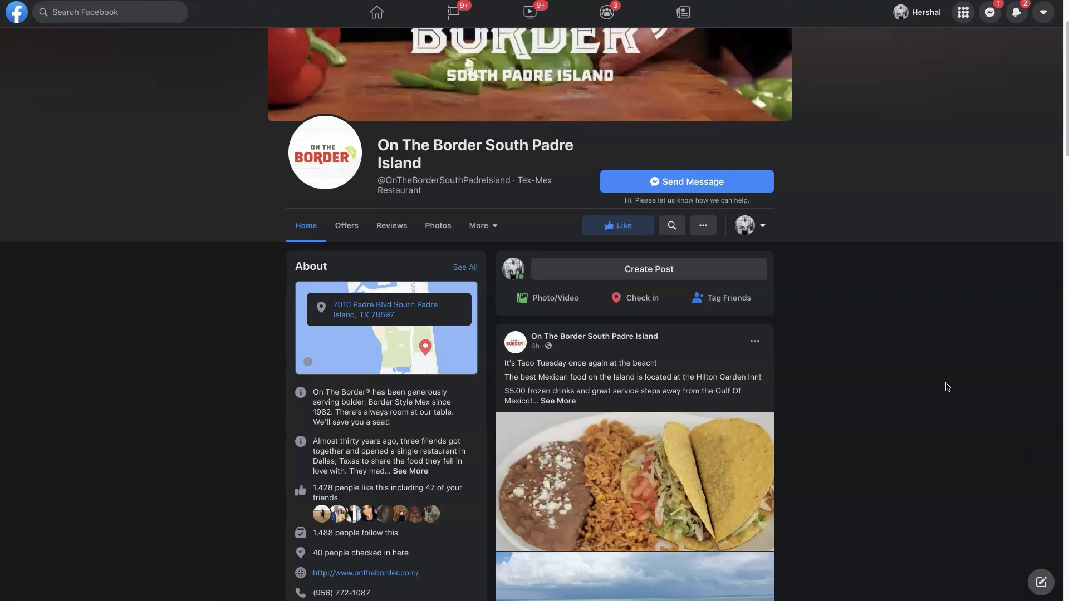